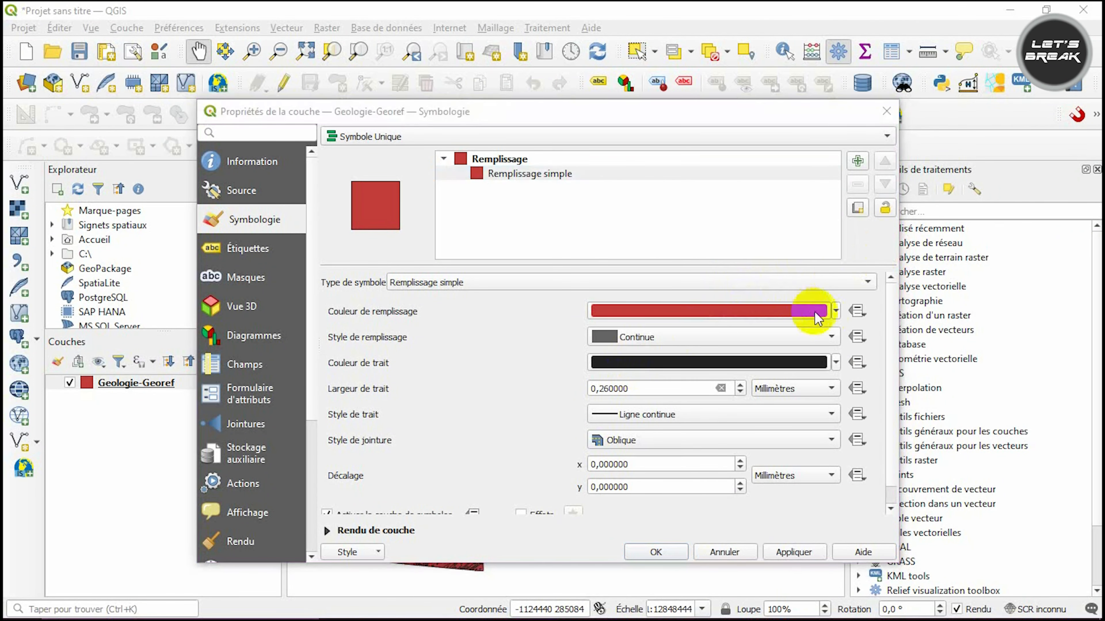
Start a data-defined expression for the fill colour of the Remplissage simple symbol by inserting the color_cmyk function.
{"action": "left_click", "coordinate": [859, 311]}
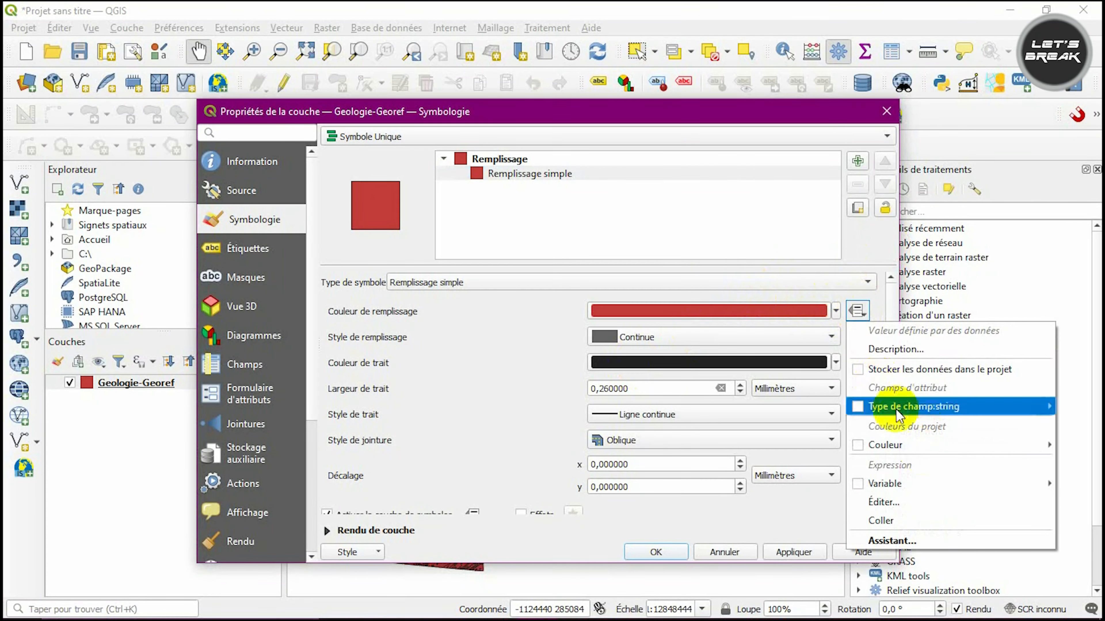
{"action": "left_click", "coordinate": [887, 502]}
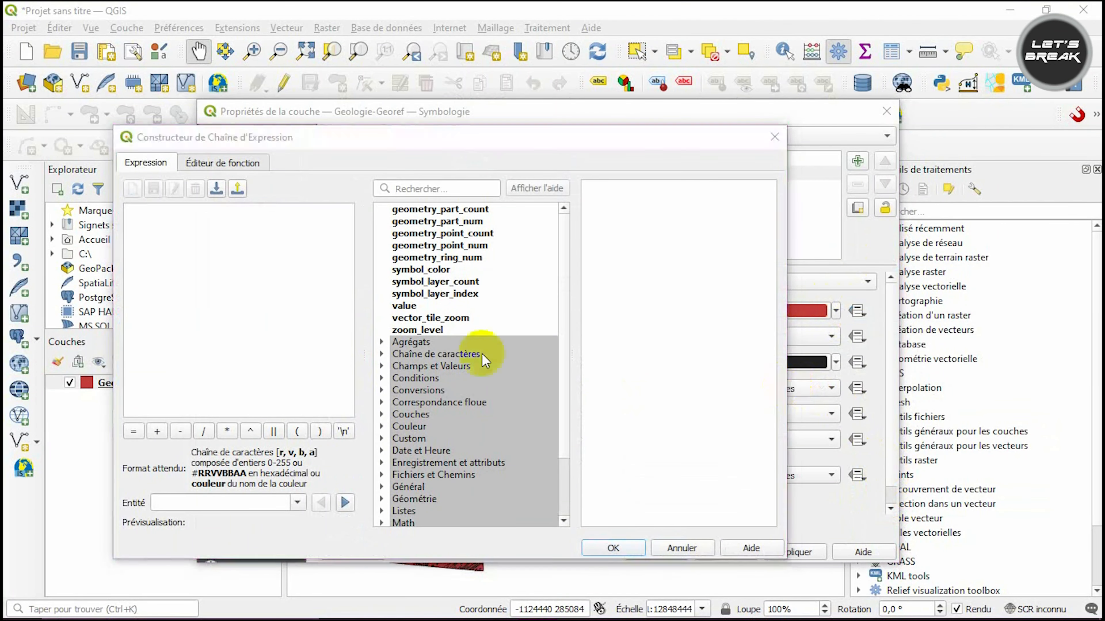
{"action": "left_click", "coordinate": [393, 427]}
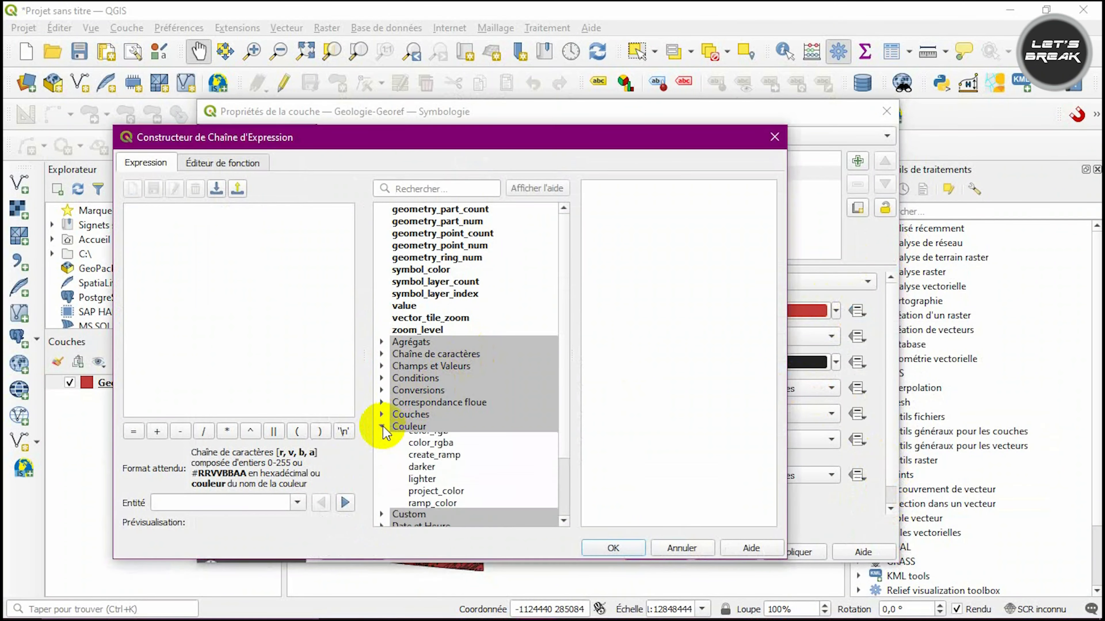
{"action": "scroll", "coordinate": [439, 391], "scroll_direction": "down", "scroll_amount": 1}
{"action": "scroll", "coordinate": [443, 384], "scroll_direction": "down", "scroll_amount": 1}
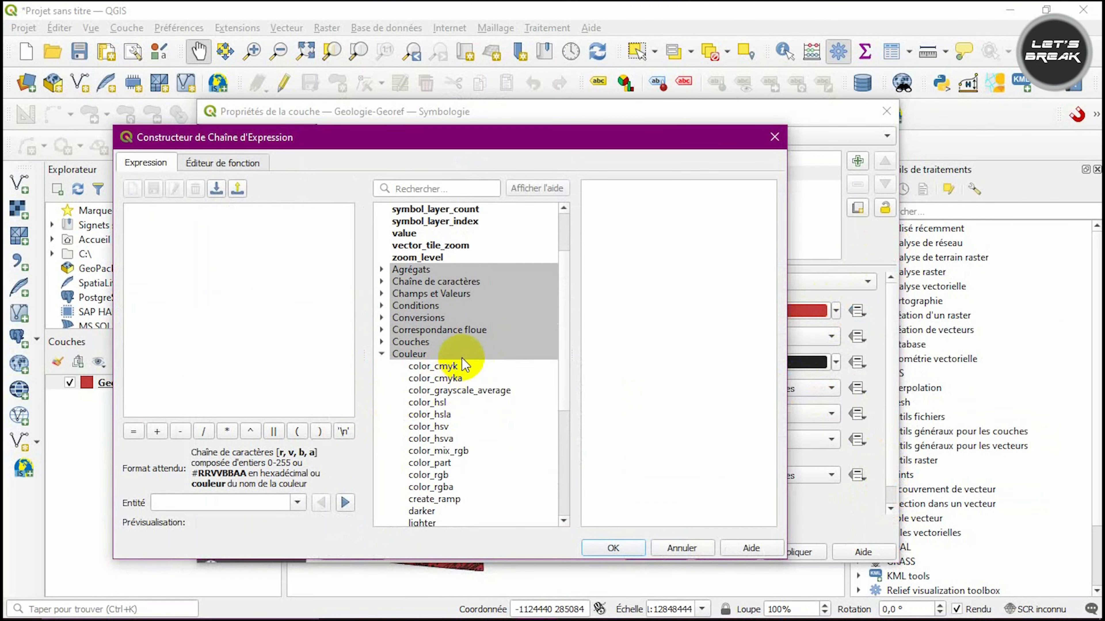
{"action": "double_click", "coordinate": [446, 367]}
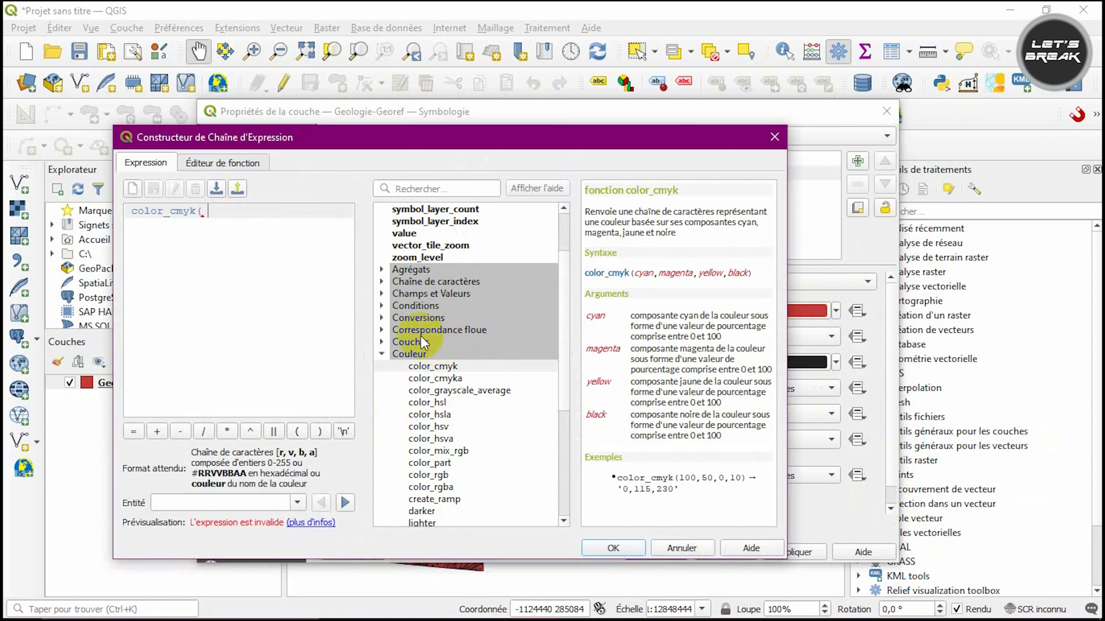
Replace the fill colour expression with color_cmyk("C_FOND","M_FOND","J_FOND","N_FOND") and accept it.
{"action": "left_click", "coordinate": [383, 354]}
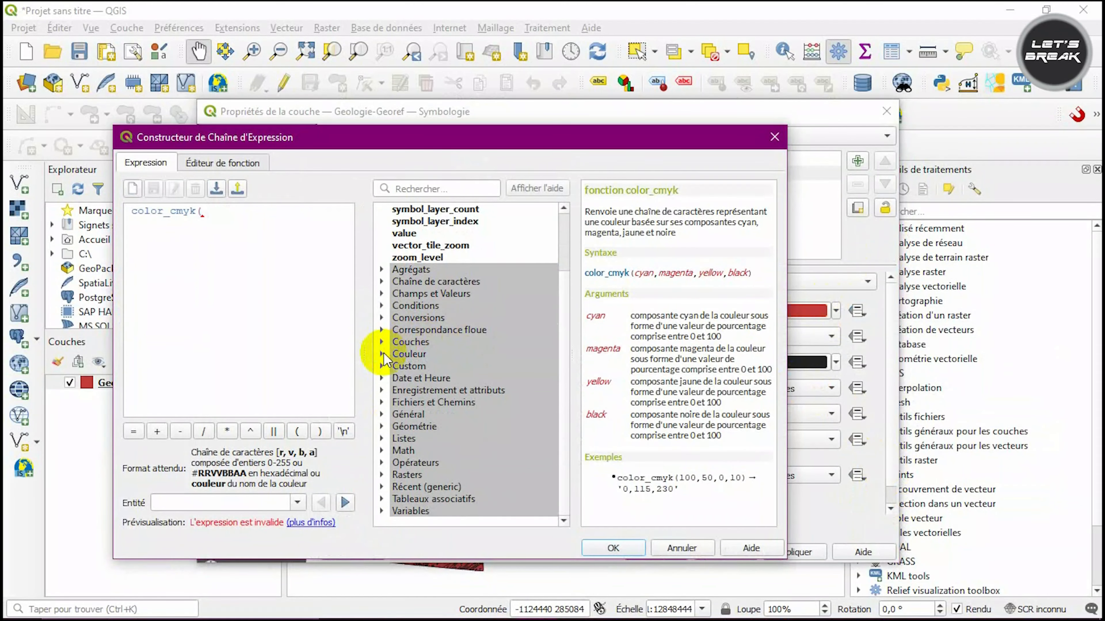
{"action": "left_click", "coordinate": [382, 295]}
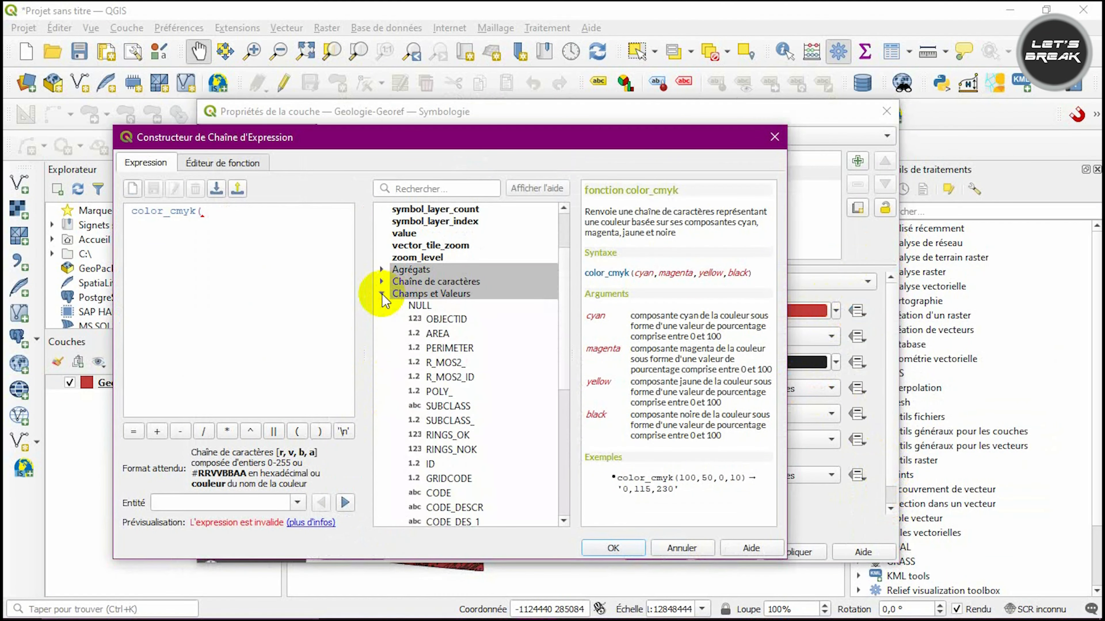
{"action": "scroll", "coordinate": [498, 329], "scroll_direction": "down", "scroll_amount": 1}
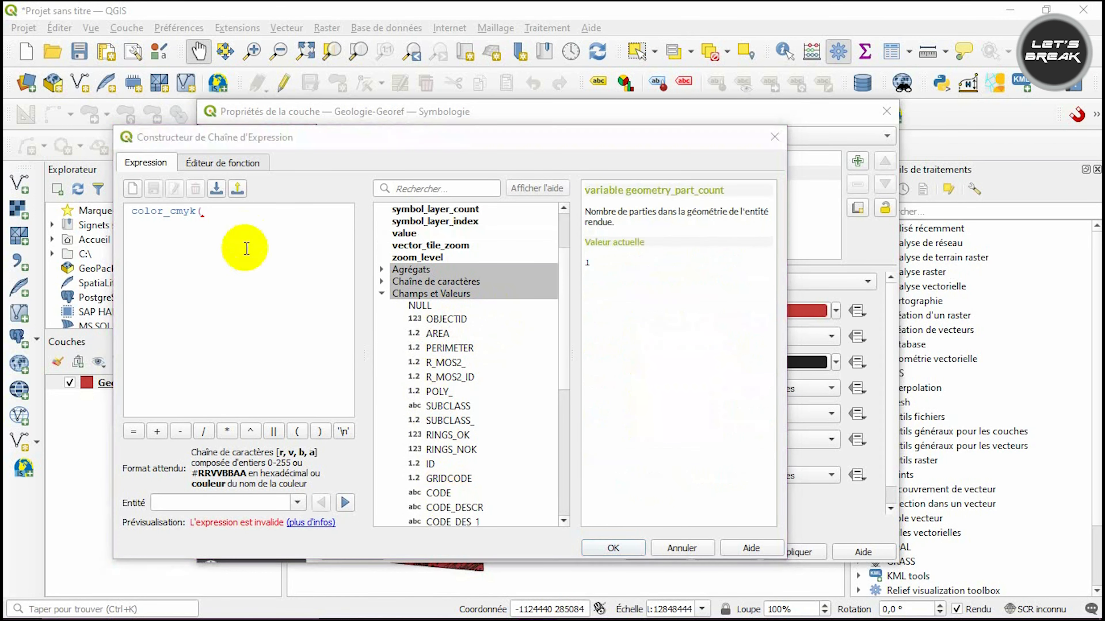
{"action": "left_click_drag", "start_coordinate": [209, 212], "coordinate": [66, 217]}
{"action": "type", "text": "color_cmyk(\"C_FOND\",\"M_FOND\",\"J_FOND\",\"N_FOND\")"}
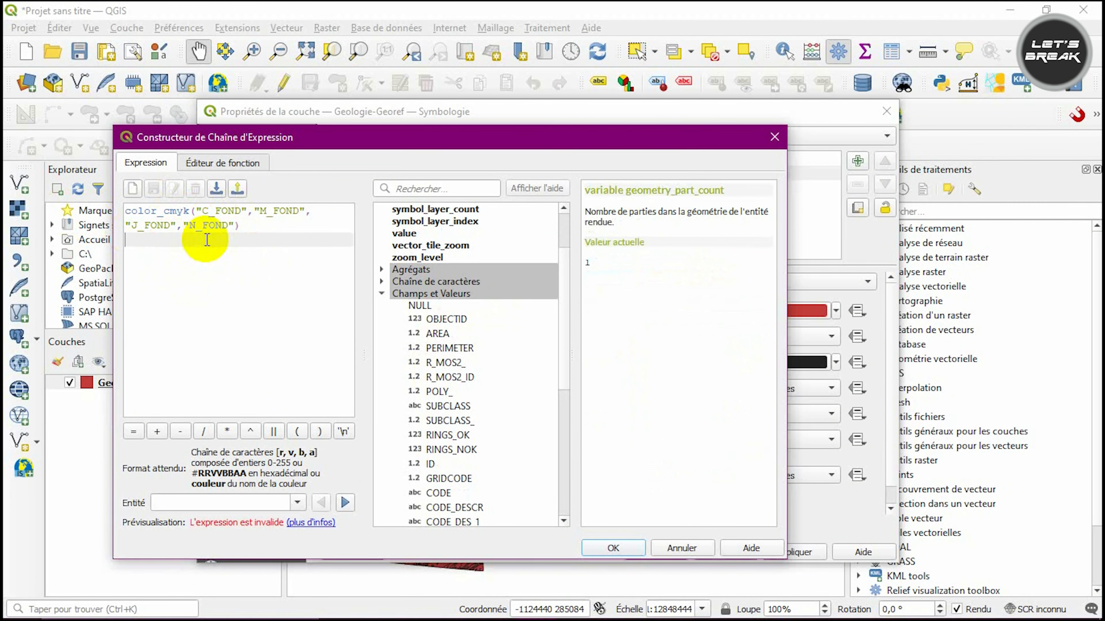
{"action": "left_click", "coordinate": [614, 550]}
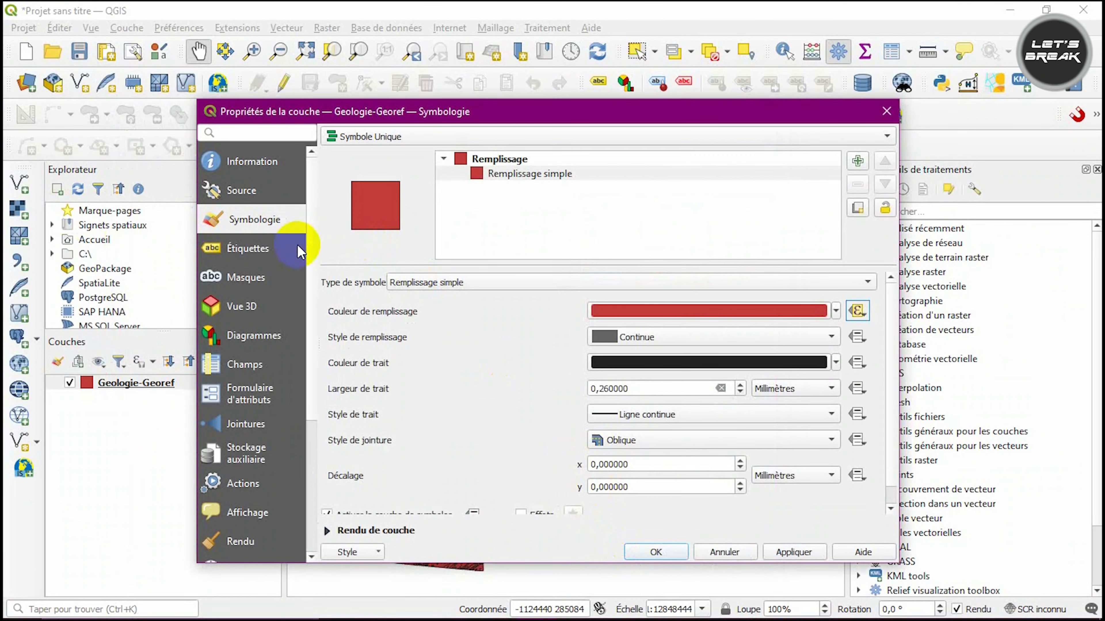
Set the labelling of the Geologie-Georef layer to Étiquettes simples.
{"action": "left_click", "coordinate": [279, 261]}
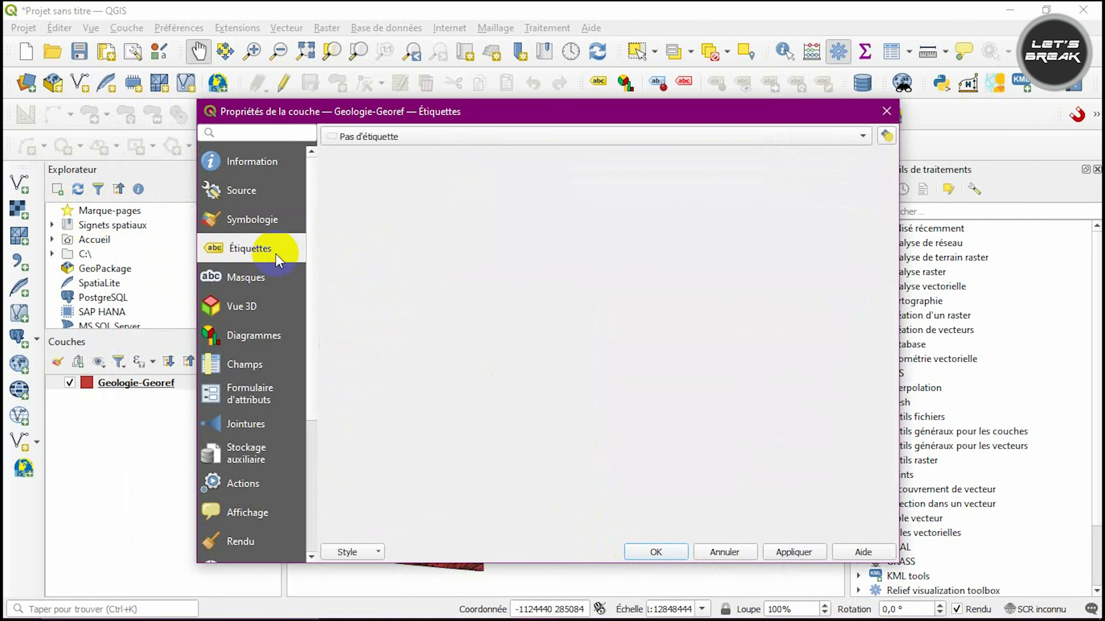
{"action": "left_click", "coordinate": [859, 137]}
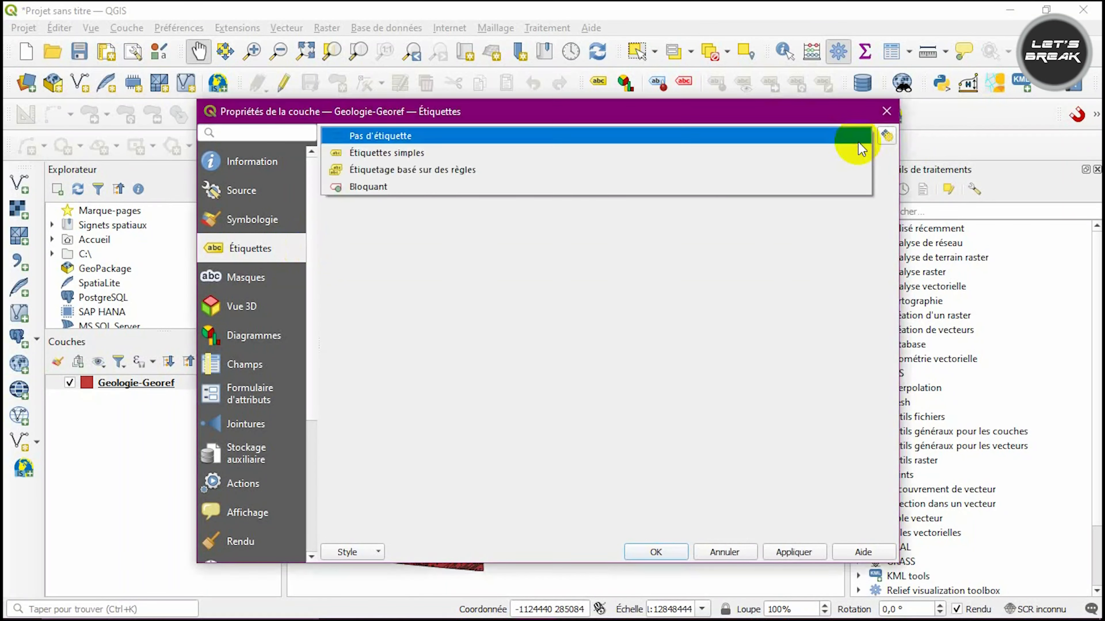
{"action": "left_click", "coordinate": [584, 150]}
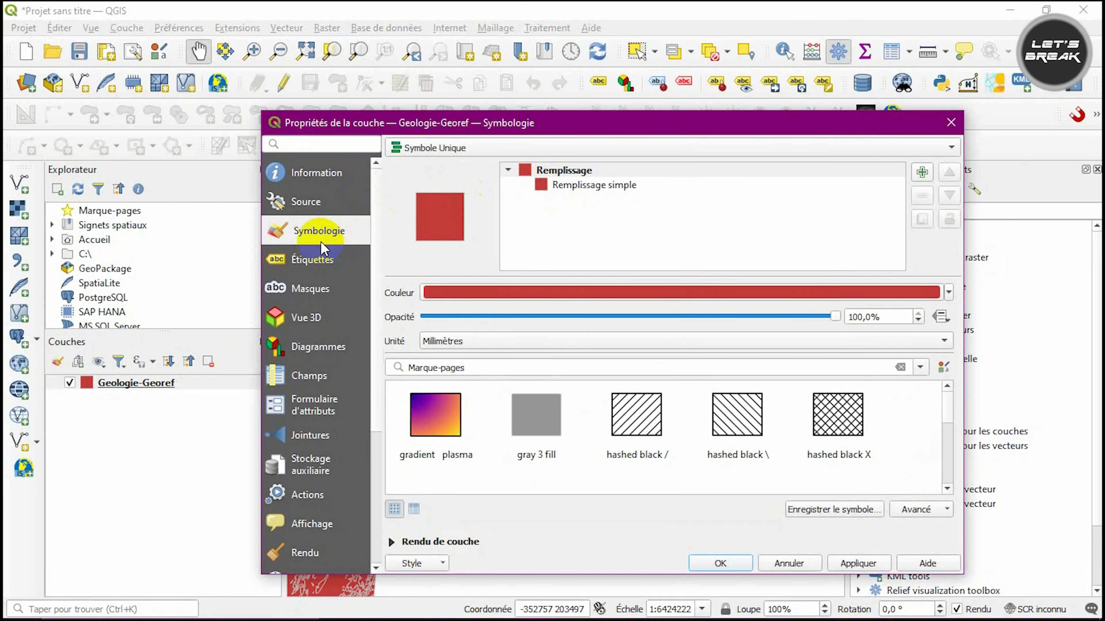
Change the symbology to Catégorisé on the desc_ field, classify its values with random colours and apply the style.
{"action": "left_click", "coordinate": [431, 148]}
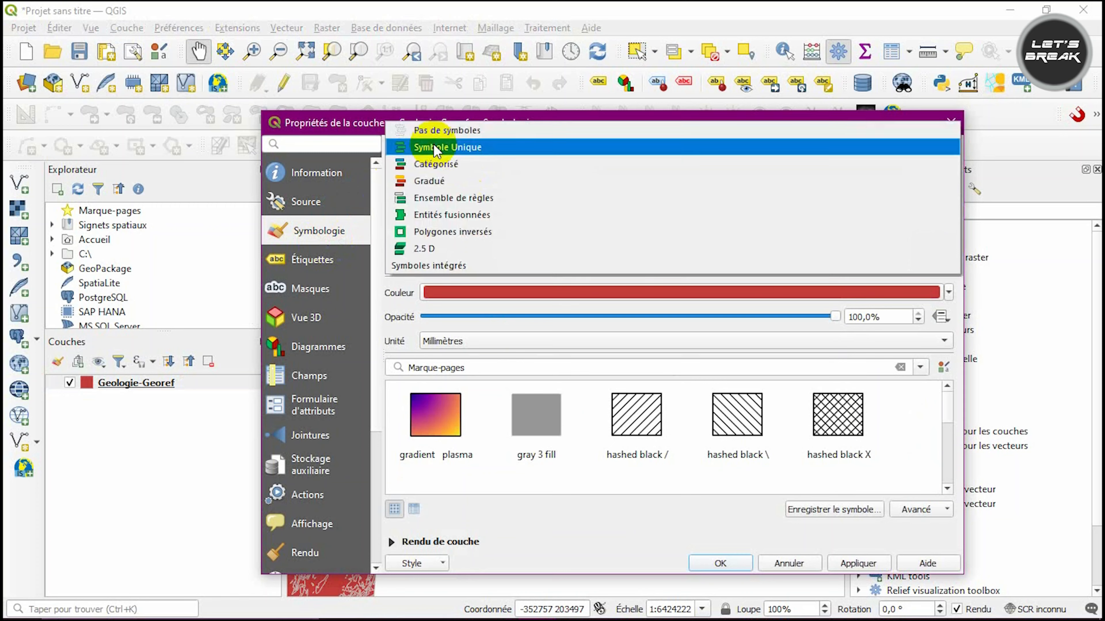
{"action": "left_click", "coordinate": [463, 174]}
{"action": "left_click", "coordinate": [491, 172]}
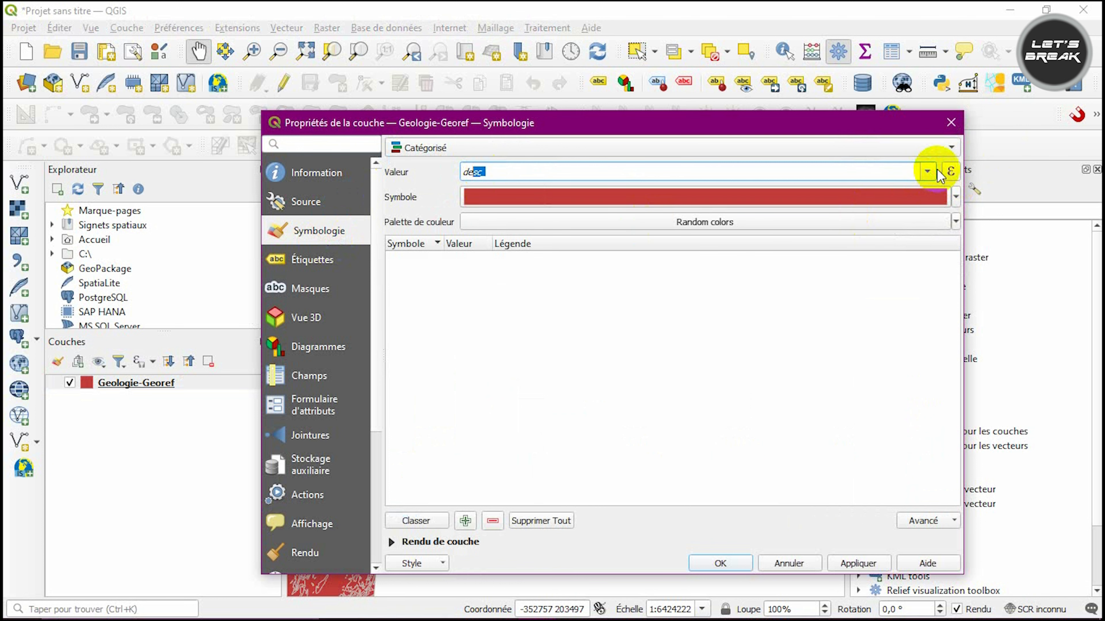
{"action": "left_click", "coordinate": [927, 171]}
{"action": "scroll", "coordinate": [739, 261], "scroll_direction": "down", "scroll_amount": 3}
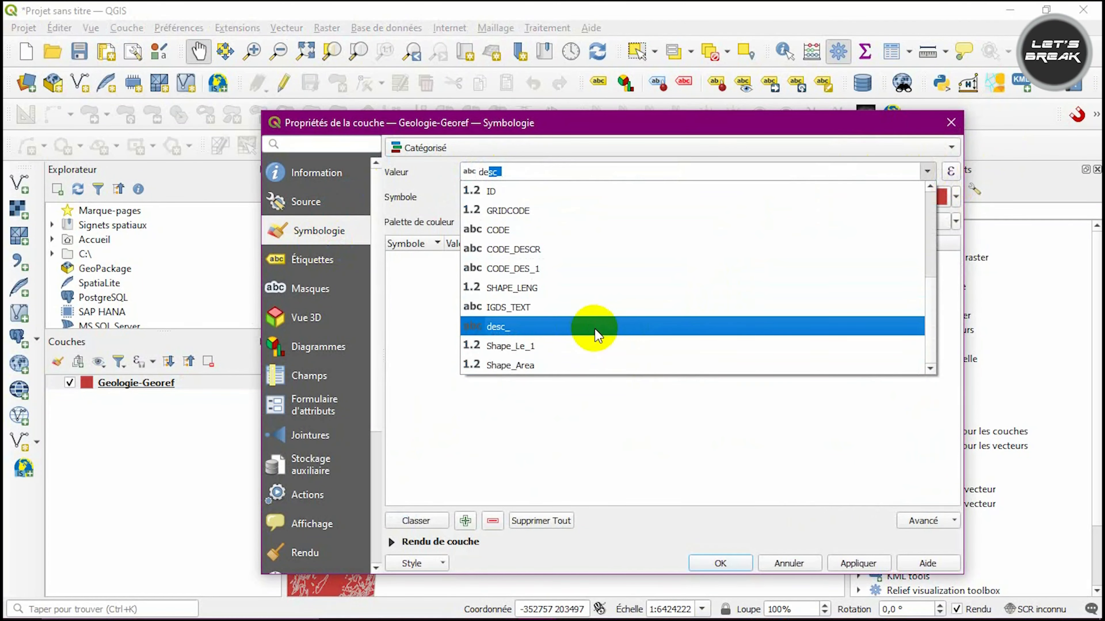
{"action": "left_click", "coordinate": [595, 328]}
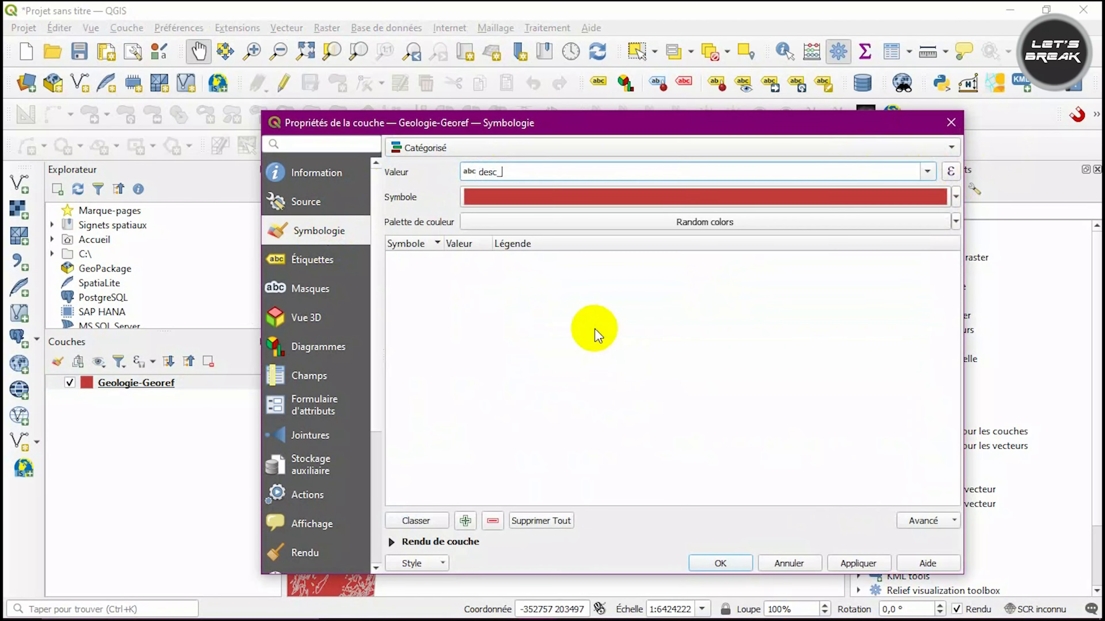
{"action": "left_click", "coordinate": [416, 521]}
{"action": "left_click", "coordinate": [858, 564]}
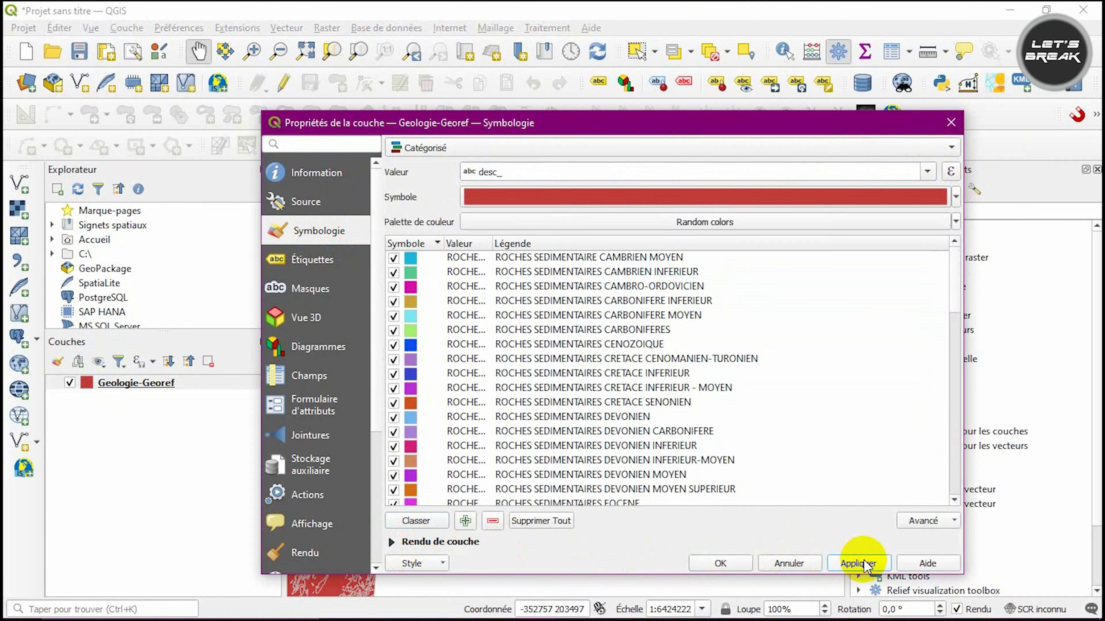
{"action": "left_click", "coordinate": [730, 567]}
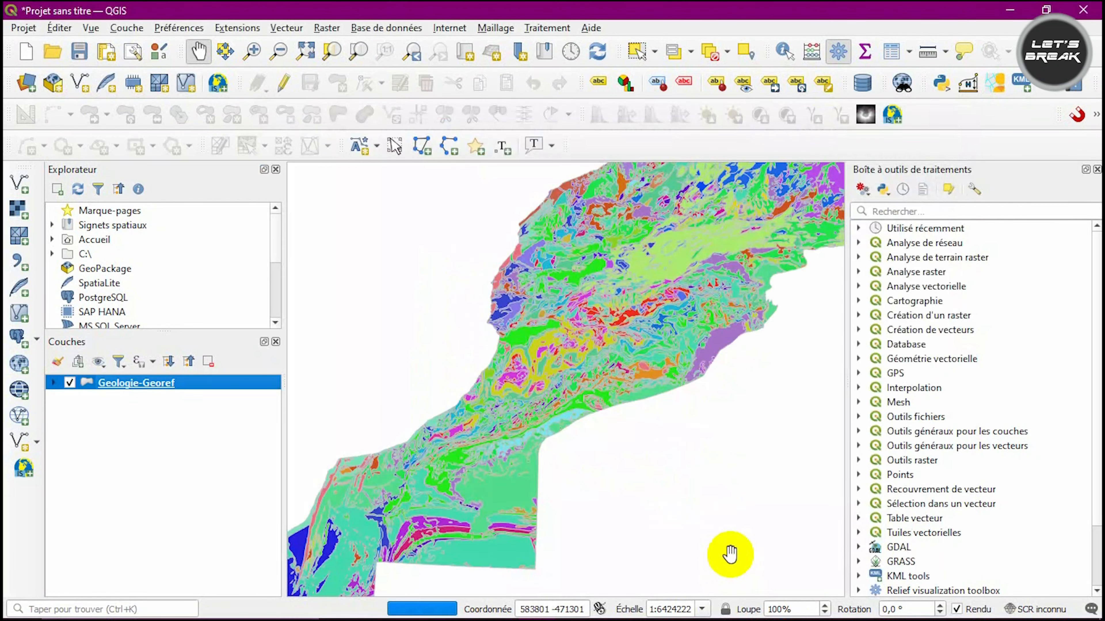
{"action": "scroll", "coordinate": [740, 379], "scroll_direction": "down", "scroll_amount": 3}
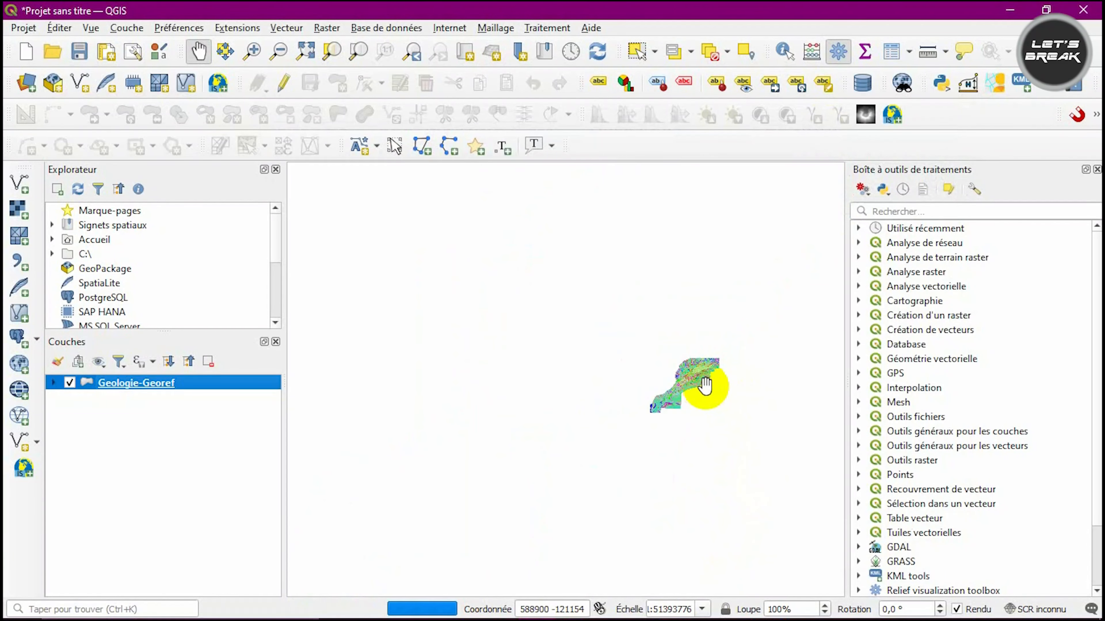
{"action": "scroll", "coordinate": [713, 386], "scroll_direction": "up", "scroll_amount": 3}
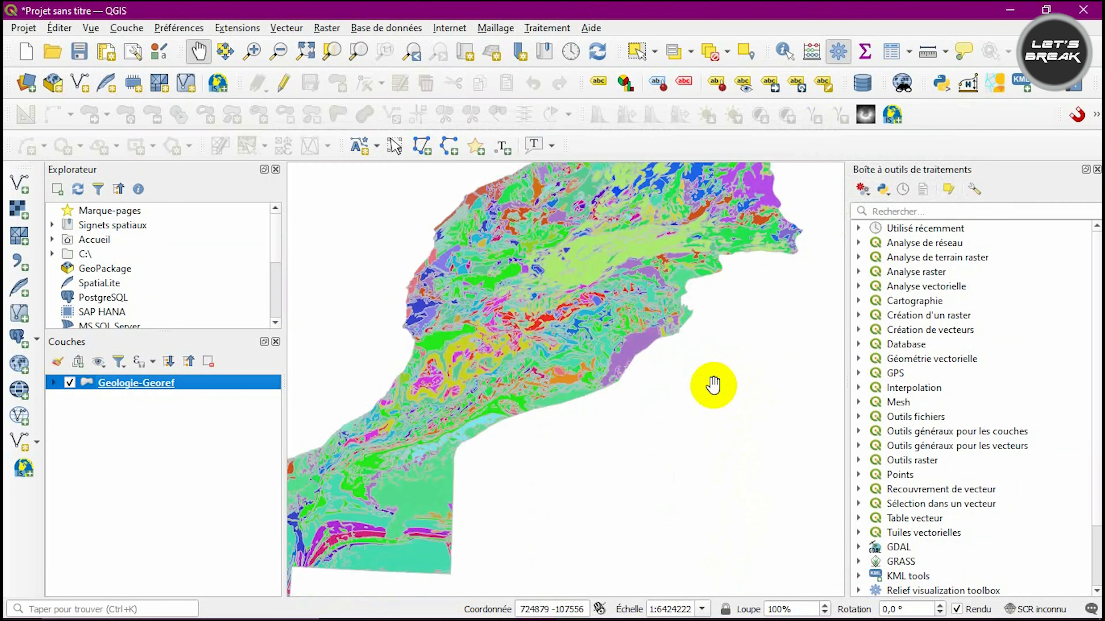
{"action": "left_click_drag", "start_coordinate": [567, 346], "coordinate": [639, 371]}
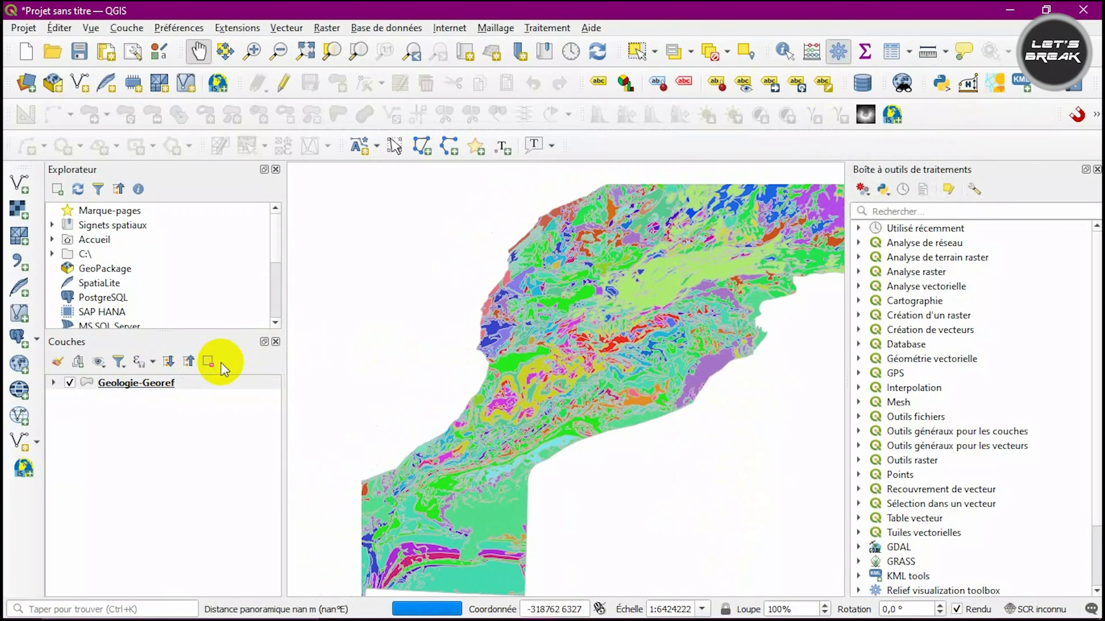
Reopen the properties of the Geologie-Georef layer and switch its symbology back to Symbole Unique.
{"action": "right_click", "coordinate": [169, 392]}
{"action": "left_click", "coordinate": [214, 375]}
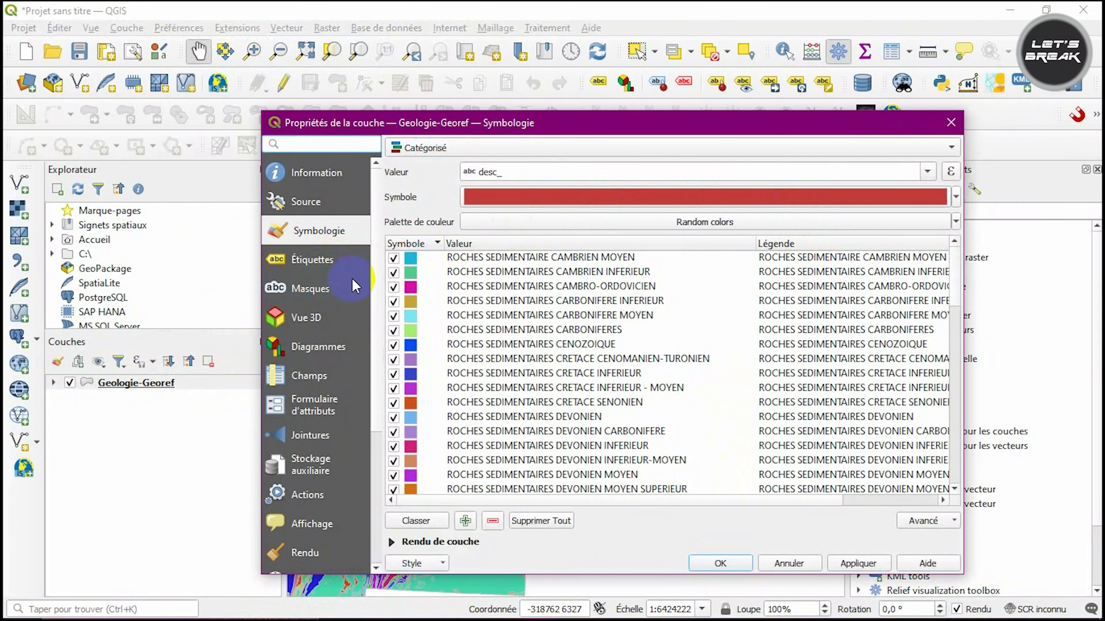
{"action": "left_click", "coordinate": [331, 264]}
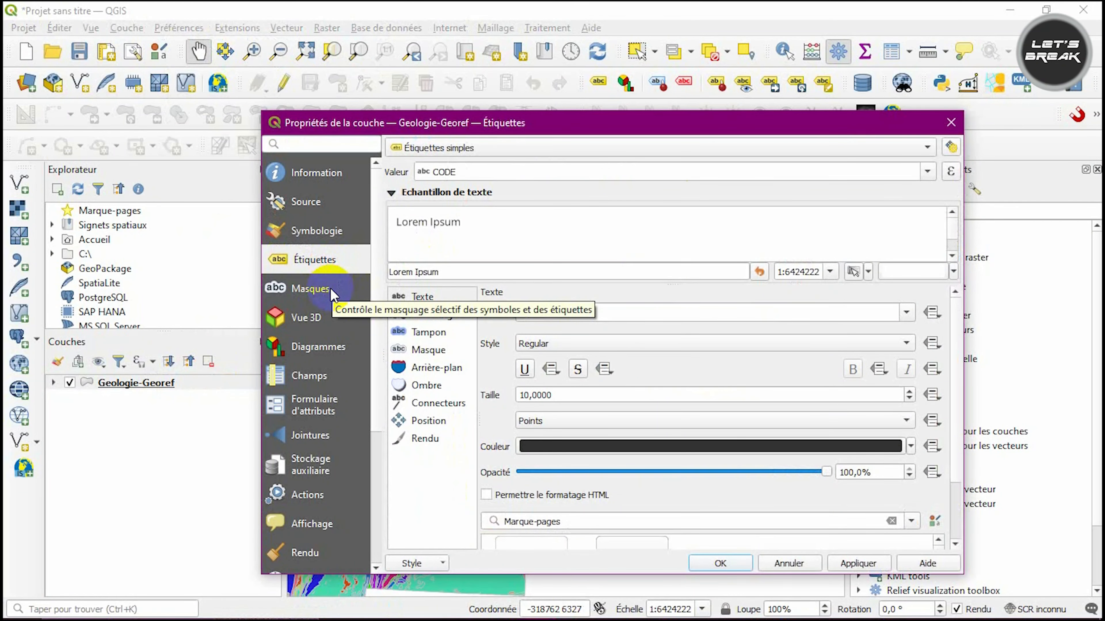
{"action": "left_click", "coordinate": [331, 289]}
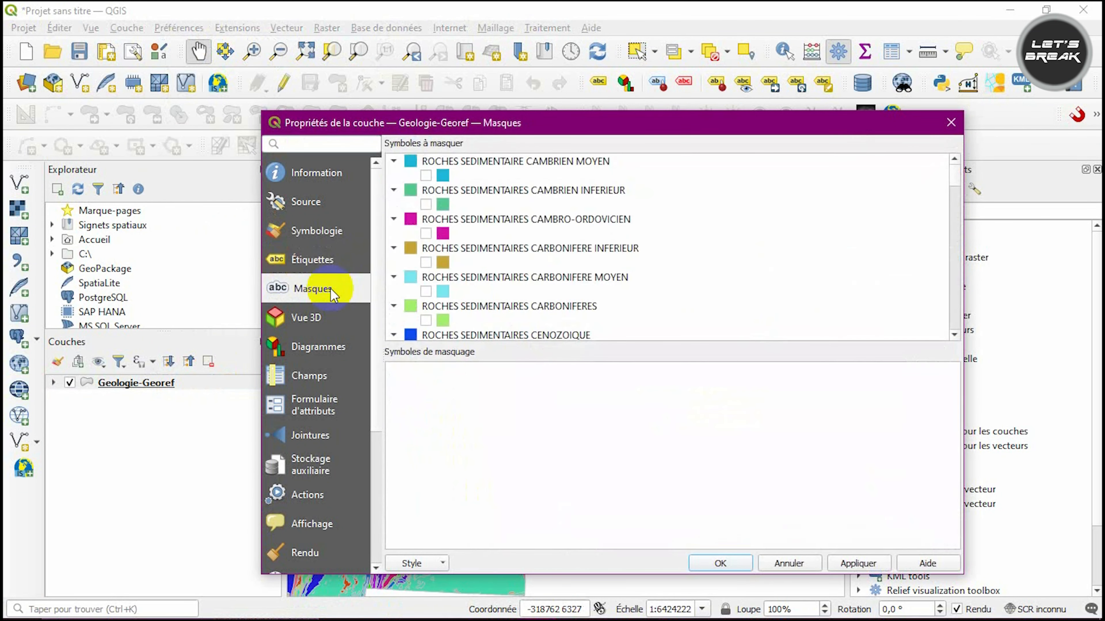
{"action": "left_click", "coordinate": [342, 260]}
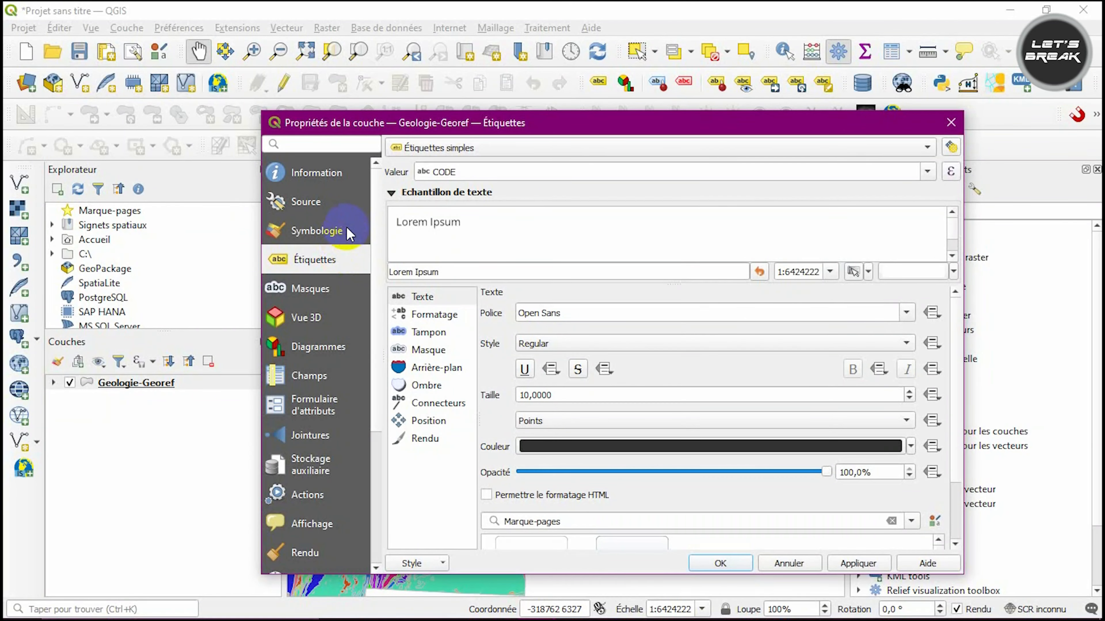
{"action": "left_click", "coordinate": [348, 233]}
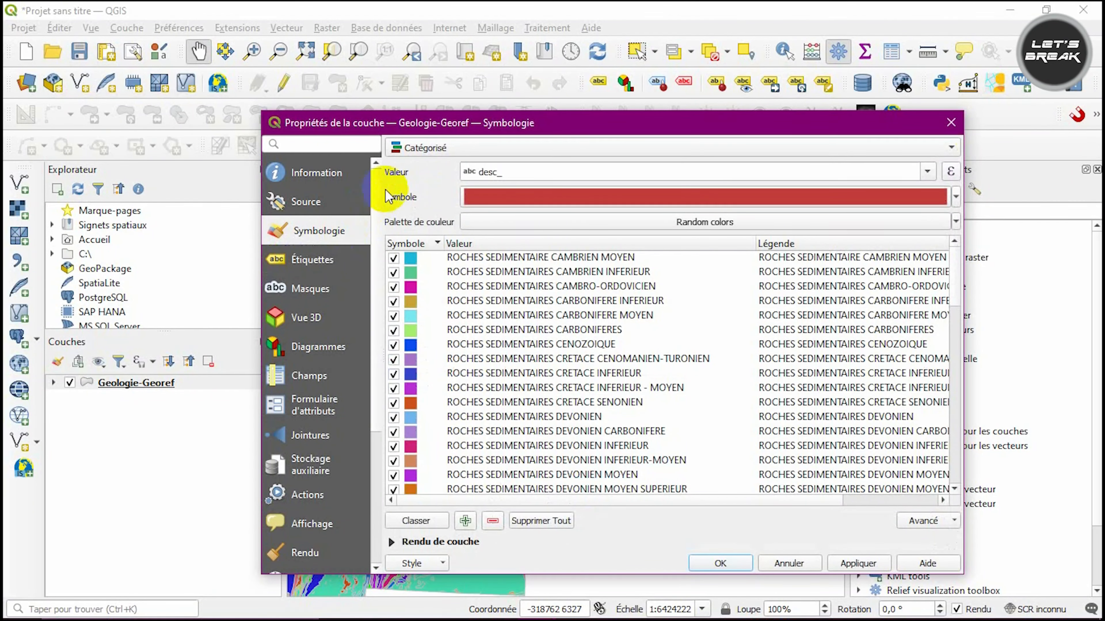
{"action": "left_click", "coordinate": [417, 148]}
{"action": "left_click", "coordinate": [455, 131]}
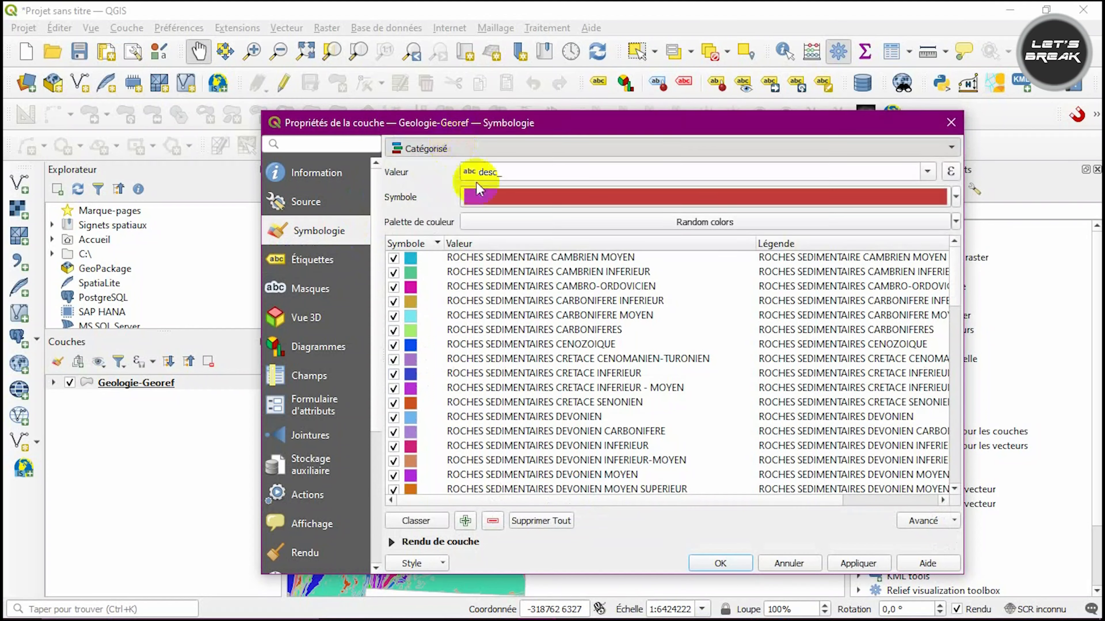
Make the stroke colour of the Remplissage simple symbol fully transparent and apply the style to the layer.
{"action": "left_click", "coordinate": [585, 187]}
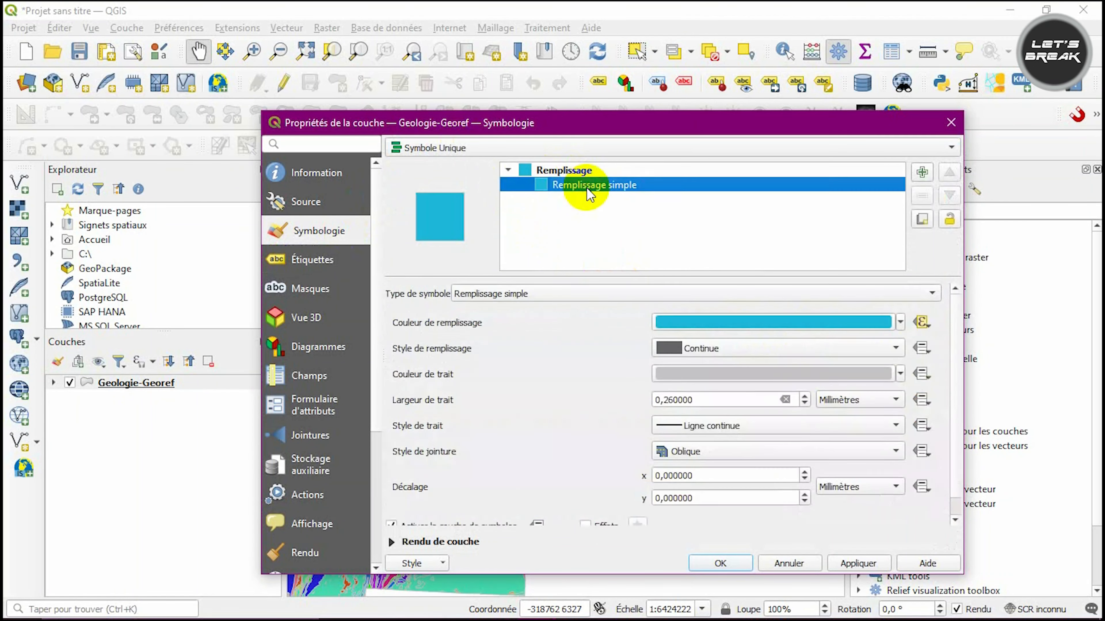
{"action": "left_click", "coordinate": [899, 373]}
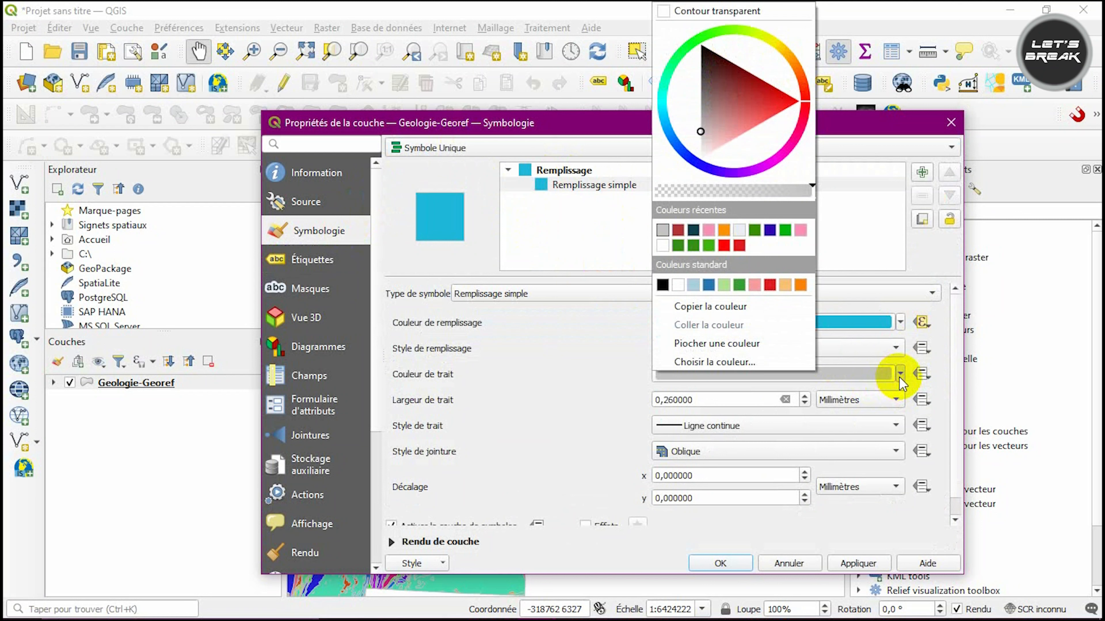
{"action": "left_click_drag", "start_coordinate": [768, 190], "coordinate": [594, 187]}
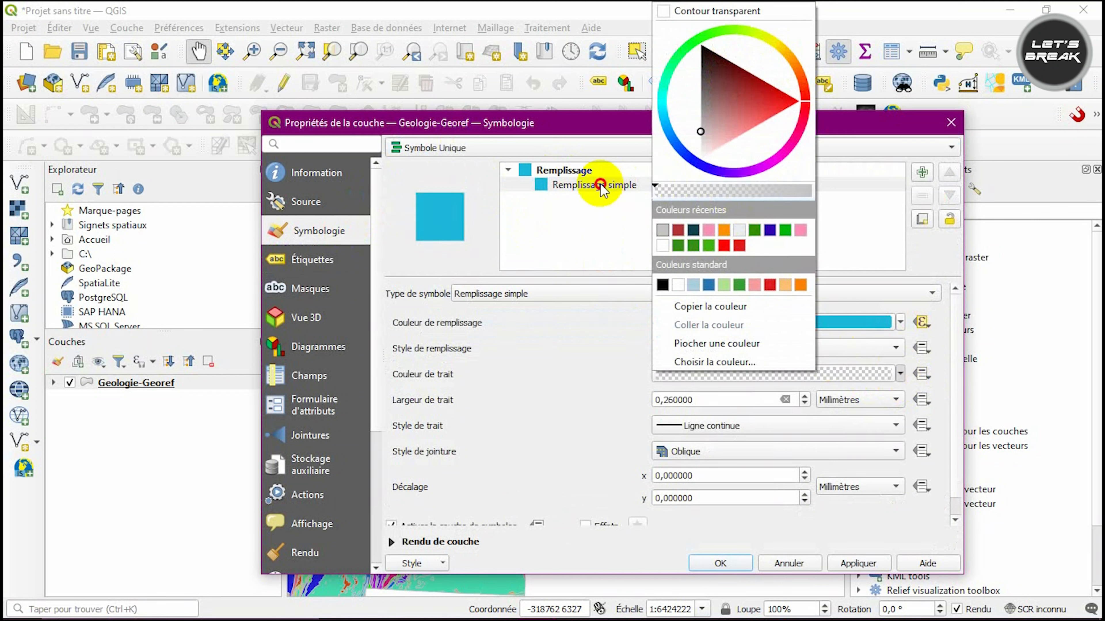
{"action": "left_click", "coordinate": [855, 564]}
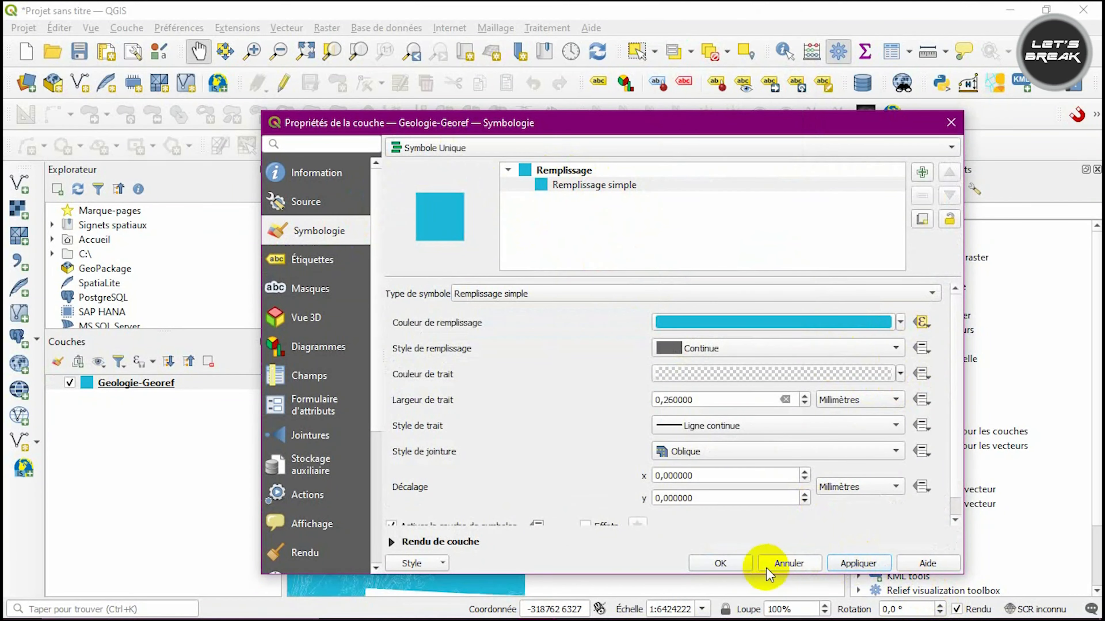
{"action": "left_click", "coordinate": [722, 564]}
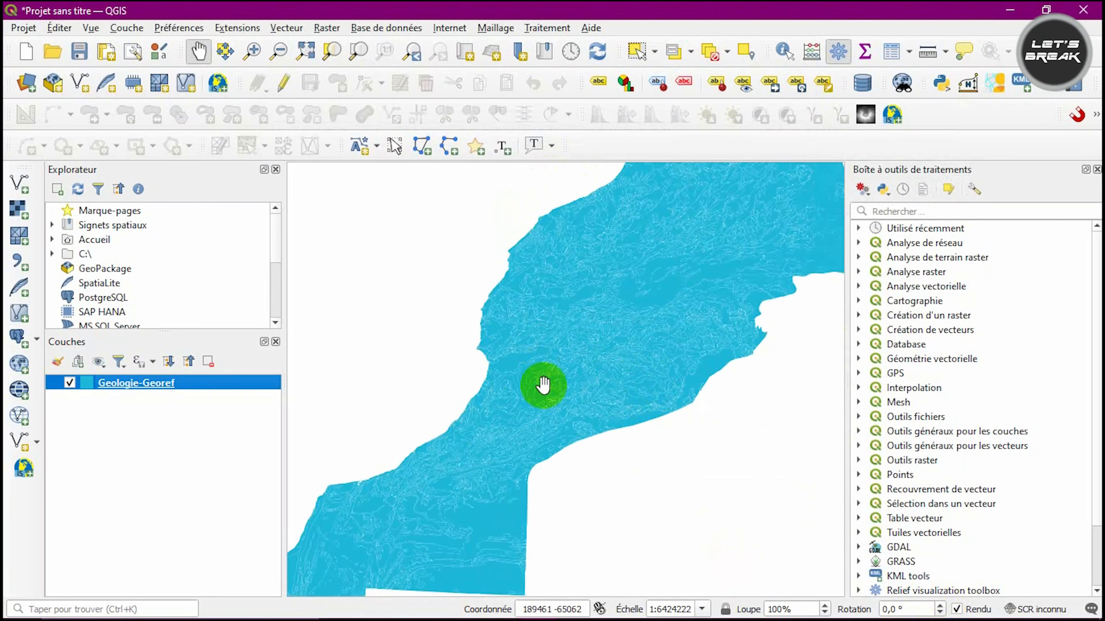
Categorize the Geologie-Georef layer on the desc_ field, classify its values with random colours and apply the style.
{"action": "right_click", "coordinate": [164, 383]}
{"action": "key", "text": "Escape"}
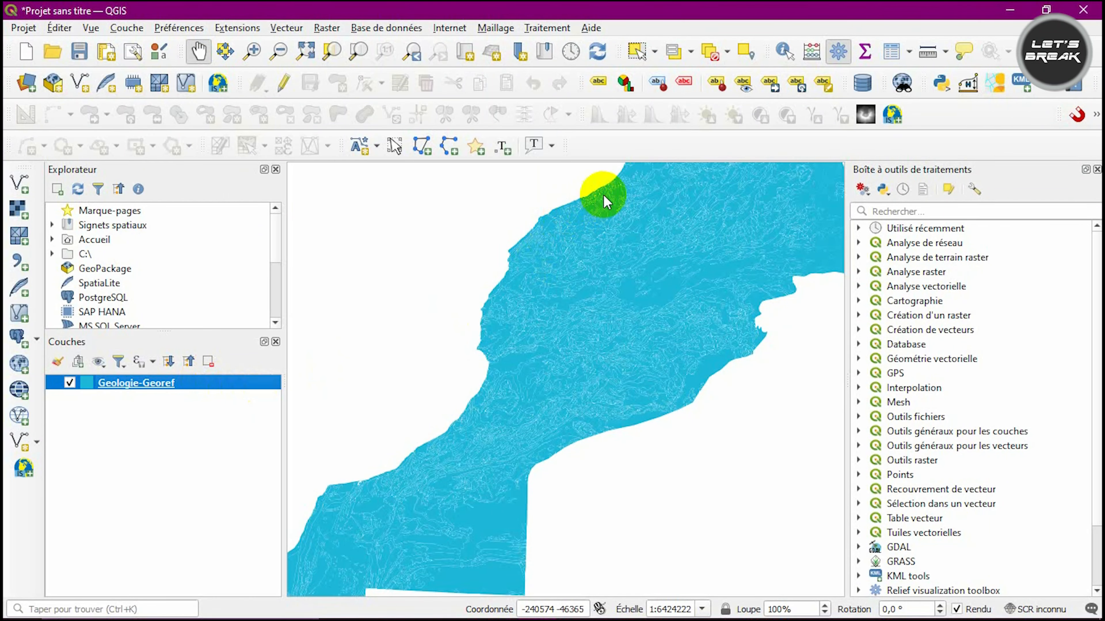
{"action": "double_click", "coordinate": [183, 386]}
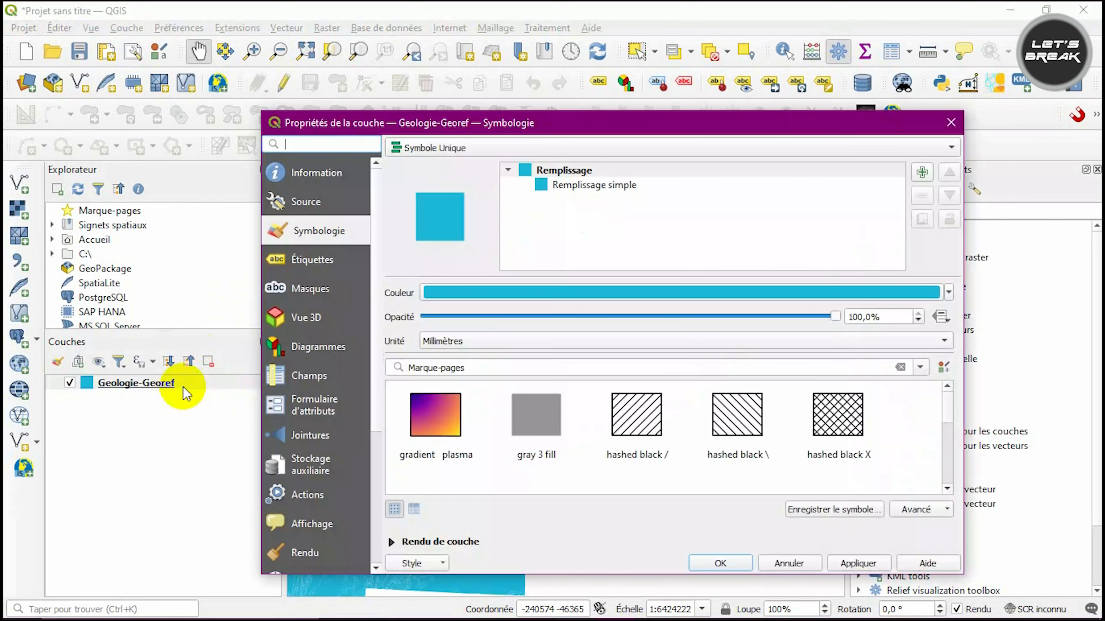
{"action": "left_click", "coordinate": [468, 142]}
{"action": "left_click", "coordinate": [457, 164]}
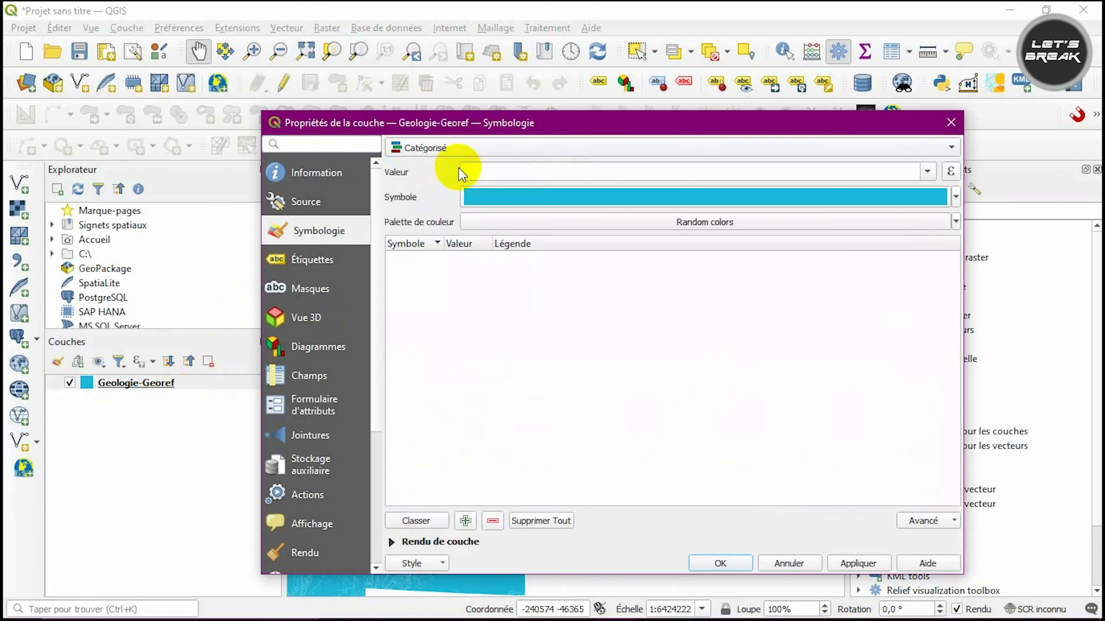
{"action": "left_click", "coordinate": [766, 173]}
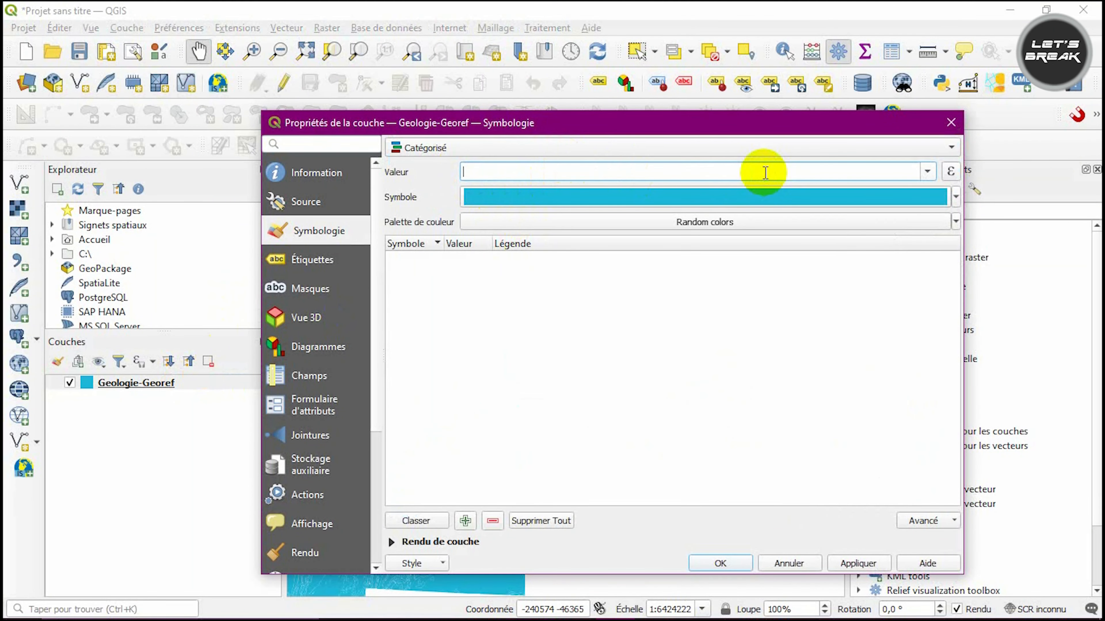
{"action": "type", "text": "desc"}
{"action": "left_click", "coordinate": [409, 520]}
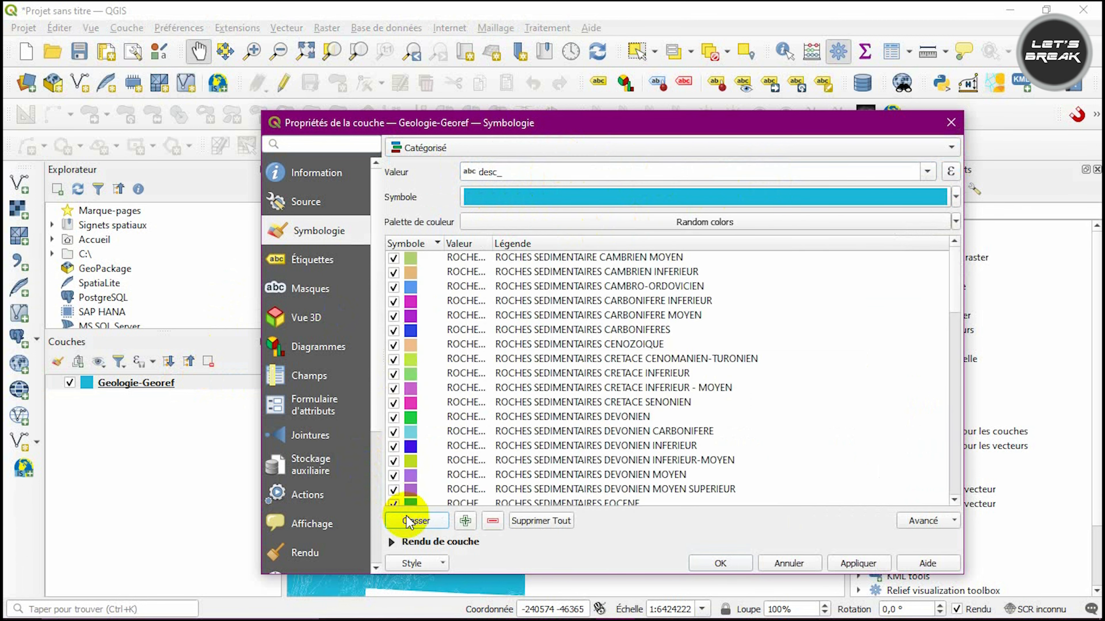
{"action": "left_click", "coordinate": [742, 564]}
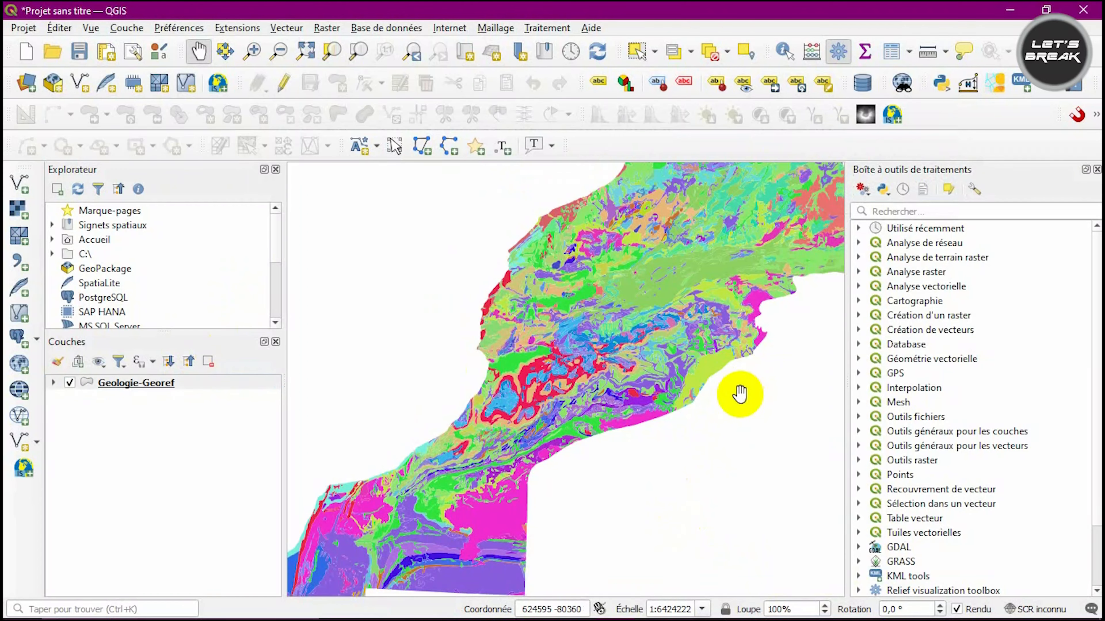
Create an empty print layout titled "carte géo_maroc" from the full extent of the Geologie-Georef map.
{"action": "left_click_drag", "start_coordinate": [754, 363], "coordinate": [618, 446]}
{"action": "scroll", "coordinate": [624, 353], "scroll_direction": "up", "scroll_amount": 1}
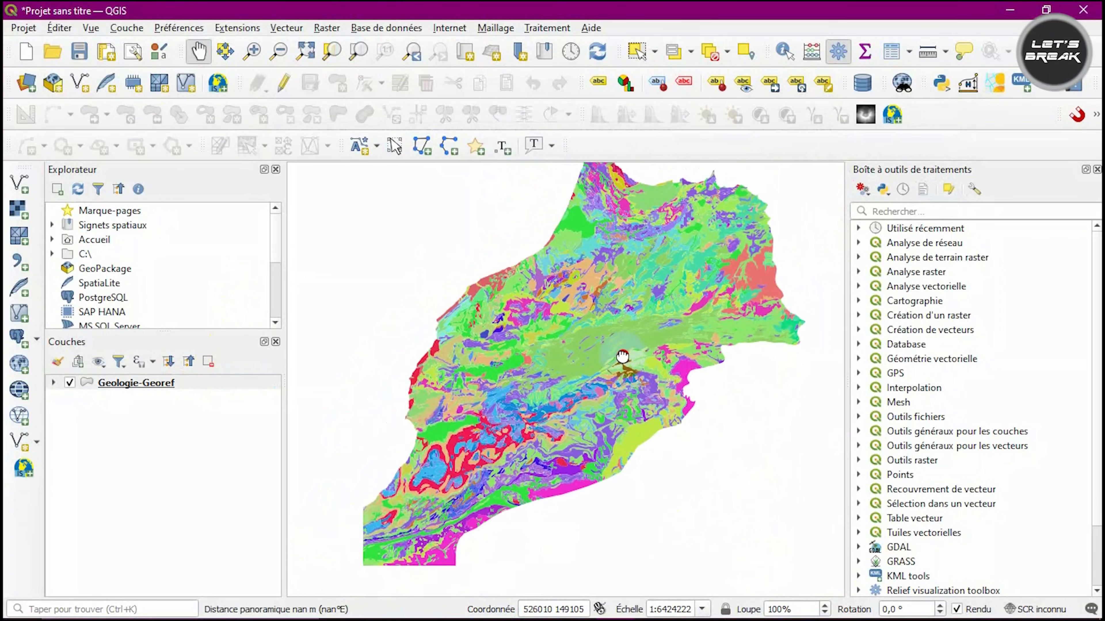
{"action": "scroll", "coordinate": [589, 433], "scroll_direction": "down", "scroll_amount": 1}
{"action": "left_click_drag", "start_coordinate": [602, 489], "coordinate": [626, 435]}
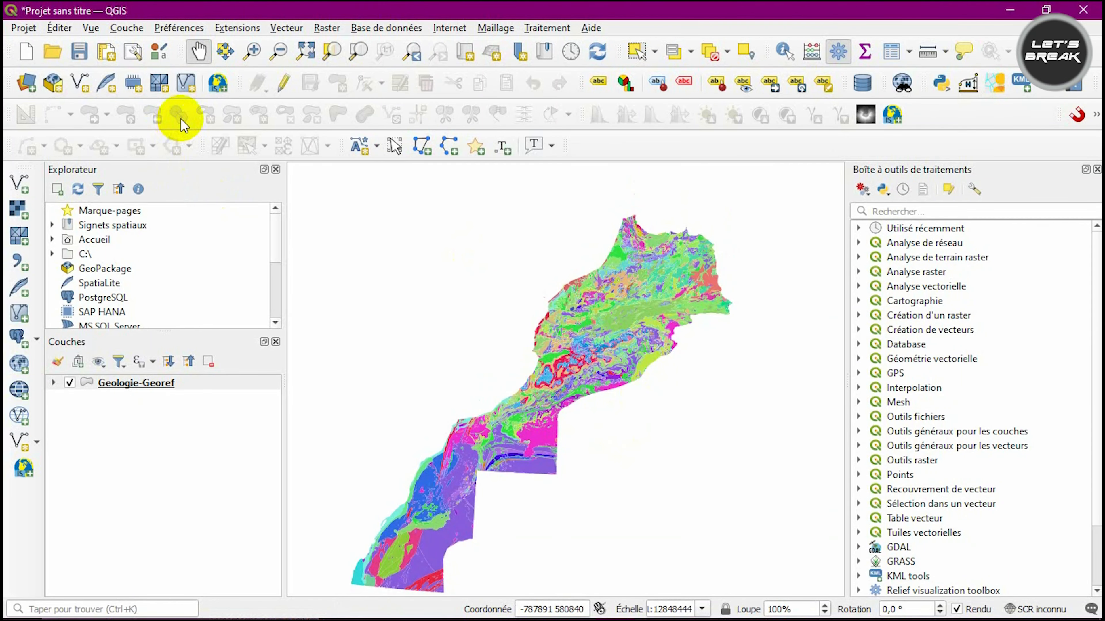
{"action": "left_click", "coordinate": [304, 50]}
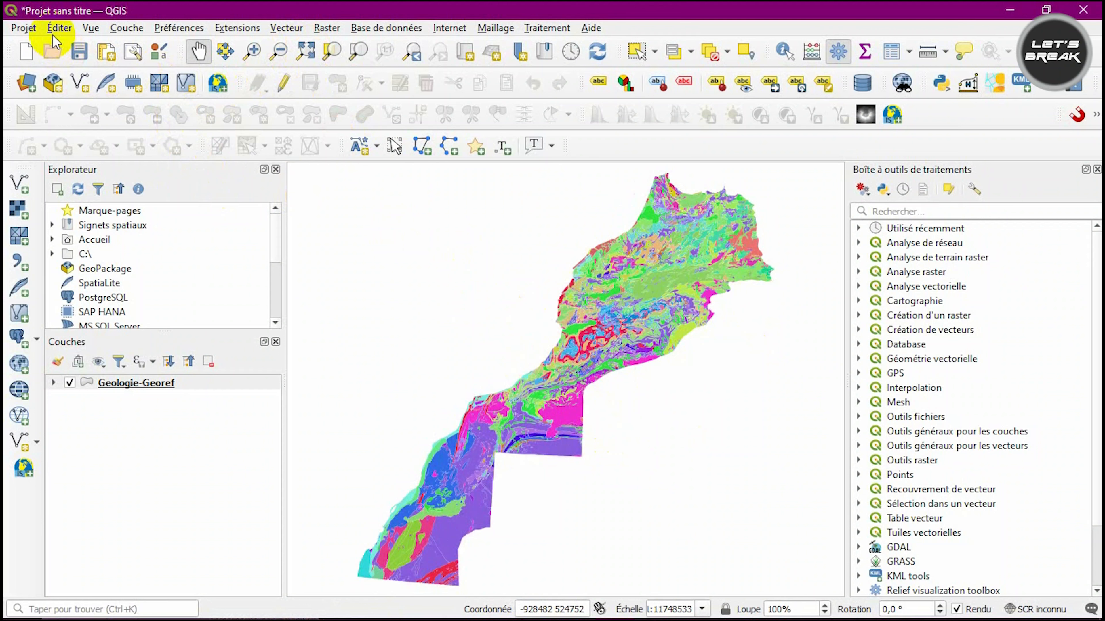
{"action": "left_click", "coordinate": [24, 27]}
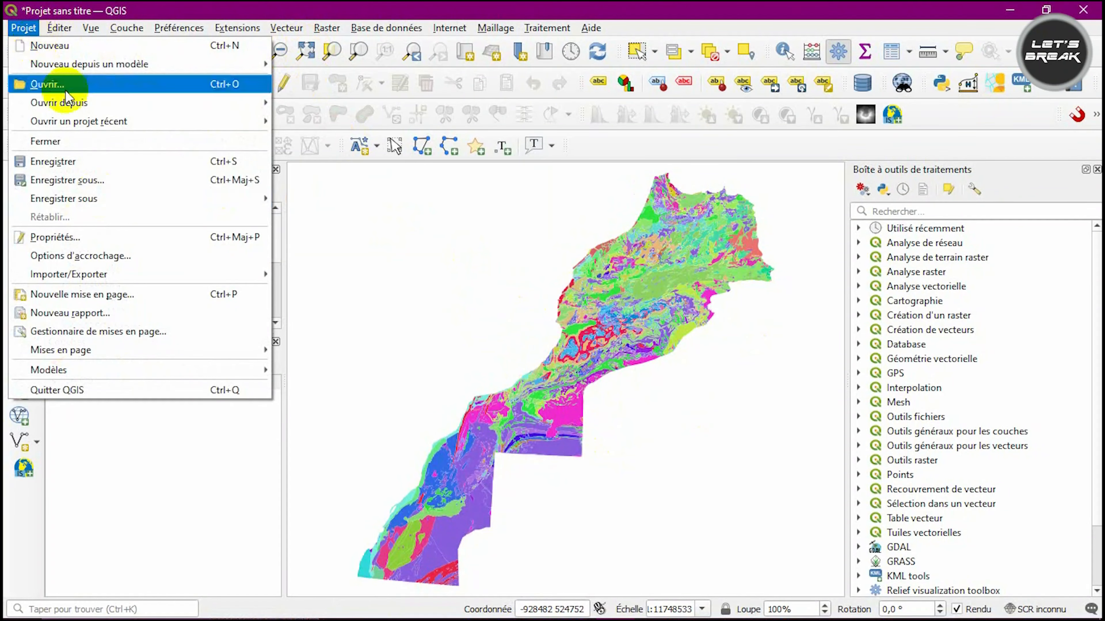
{"action": "left_click", "coordinate": [167, 330]}
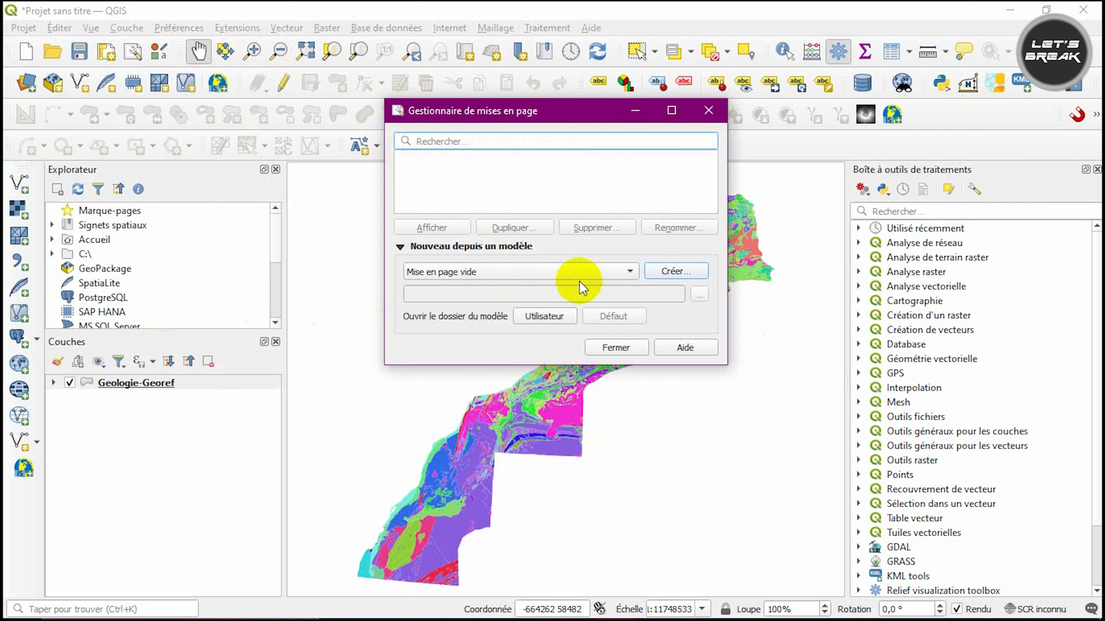
{"action": "left_click", "coordinate": [692, 274]}
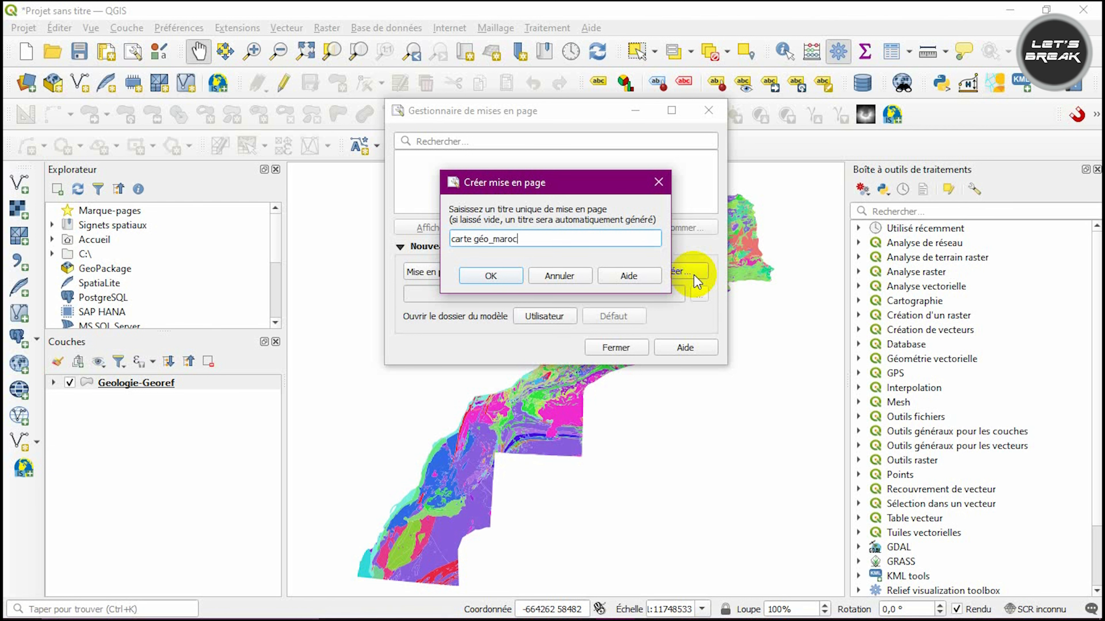
{"action": "left_click", "coordinate": [500, 276]}
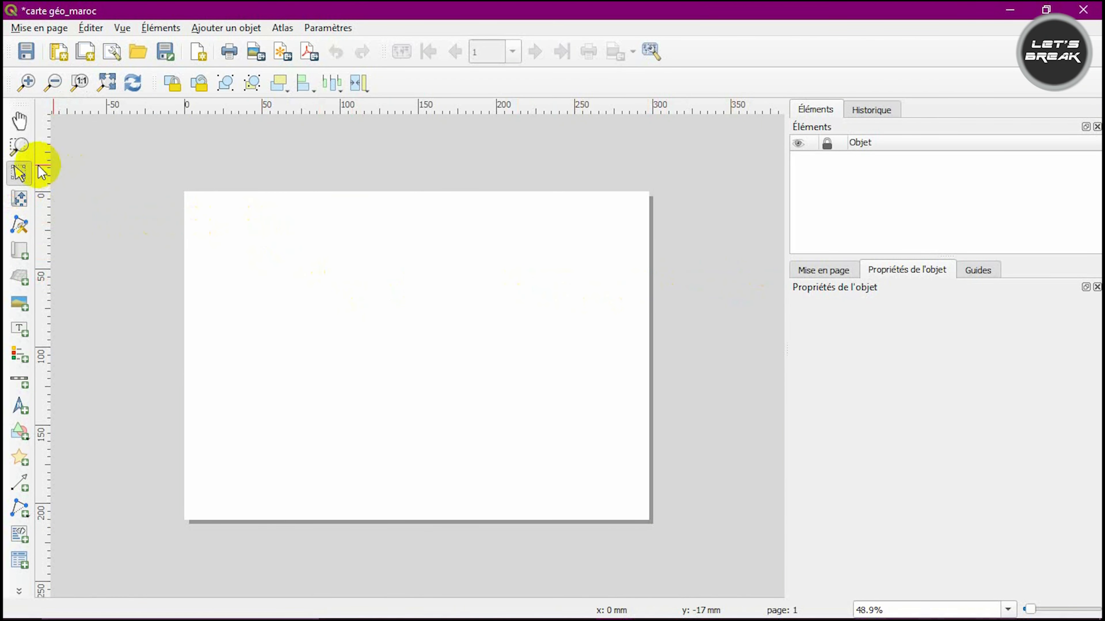
Add a map of the geology layer in the central part of the A4 landscape page.
{"action": "left_click_drag", "start_coordinate": [301, 235], "coordinate": [539, 505]}
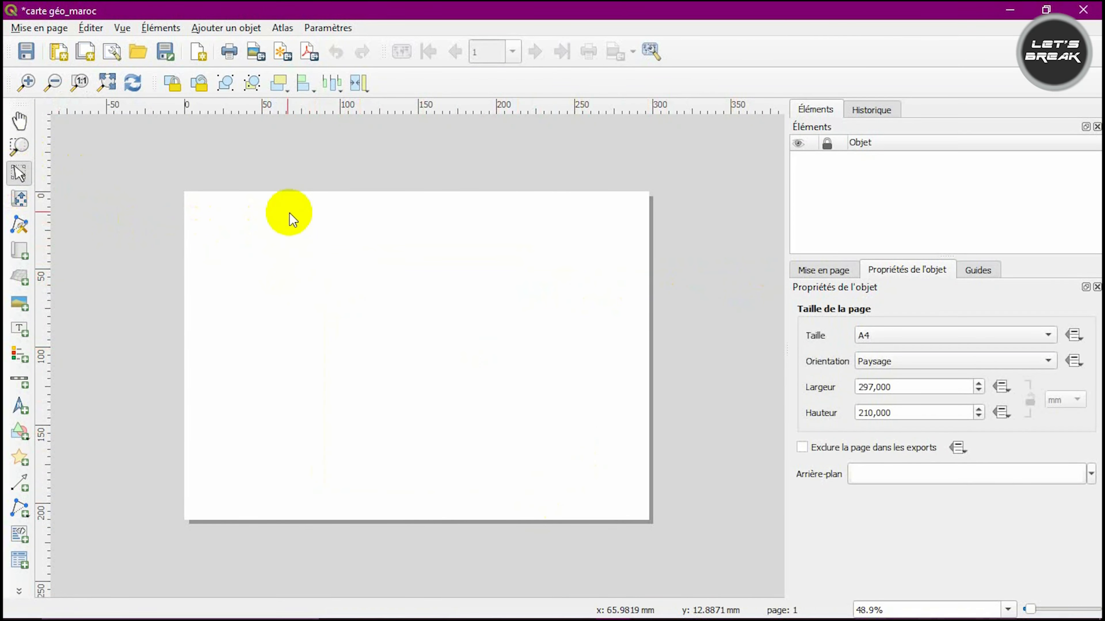
{"action": "left_click_drag", "start_coordinate": [285, 211], "coordinate": [578, 509]}
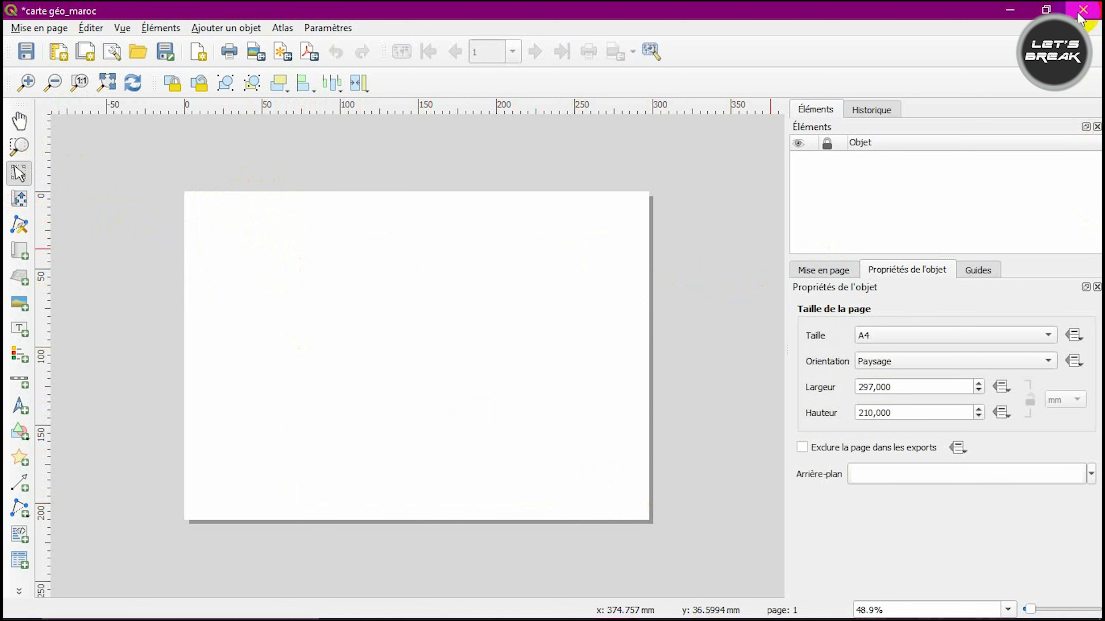
{"action": "left_click", "coordinate": [20, 248]}
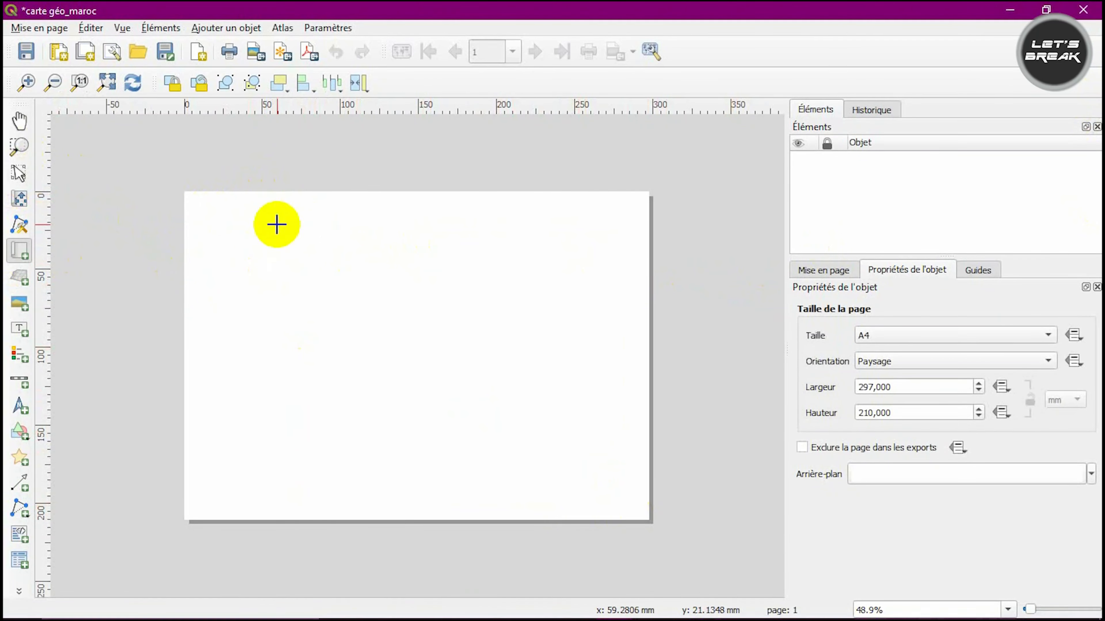
{"action": "left_click_drag", "start_coordinate": [283, 212], "coordinate": [561, 510]}
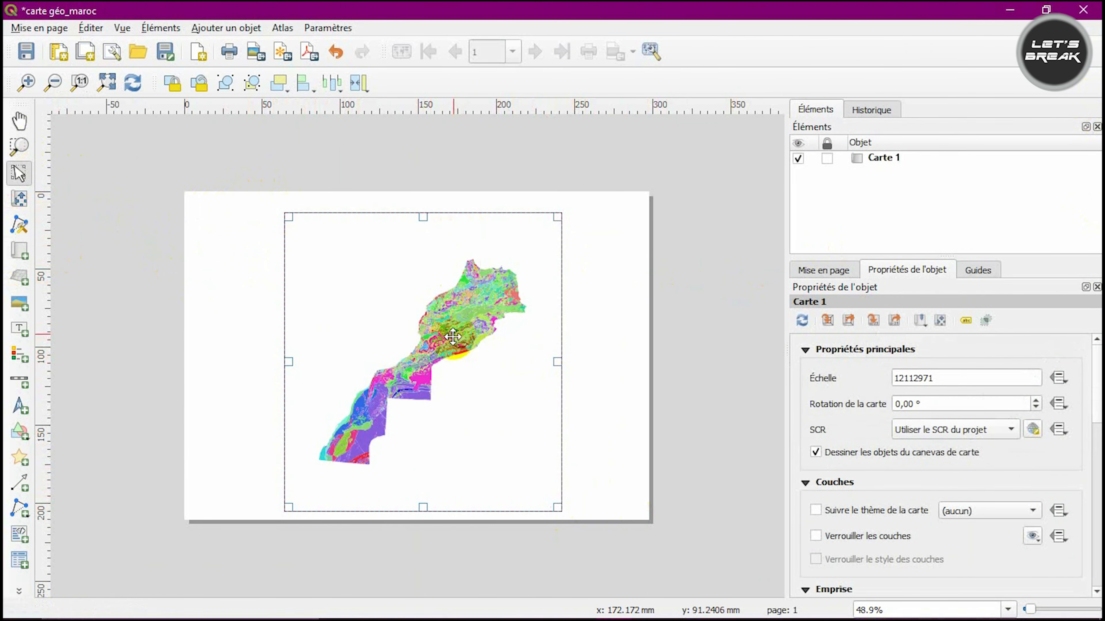
Add a second, smaller map inside the first one and a third, larger map spanning the full page height.
{"action": "scroll", "coordinate": [454, 336], "scroll_direction": "up", "scroll_amount": 2}
{"action": "scroll", "coordinate": [454, 336], "scroll_direction": "down", "scroll_amount": 1}
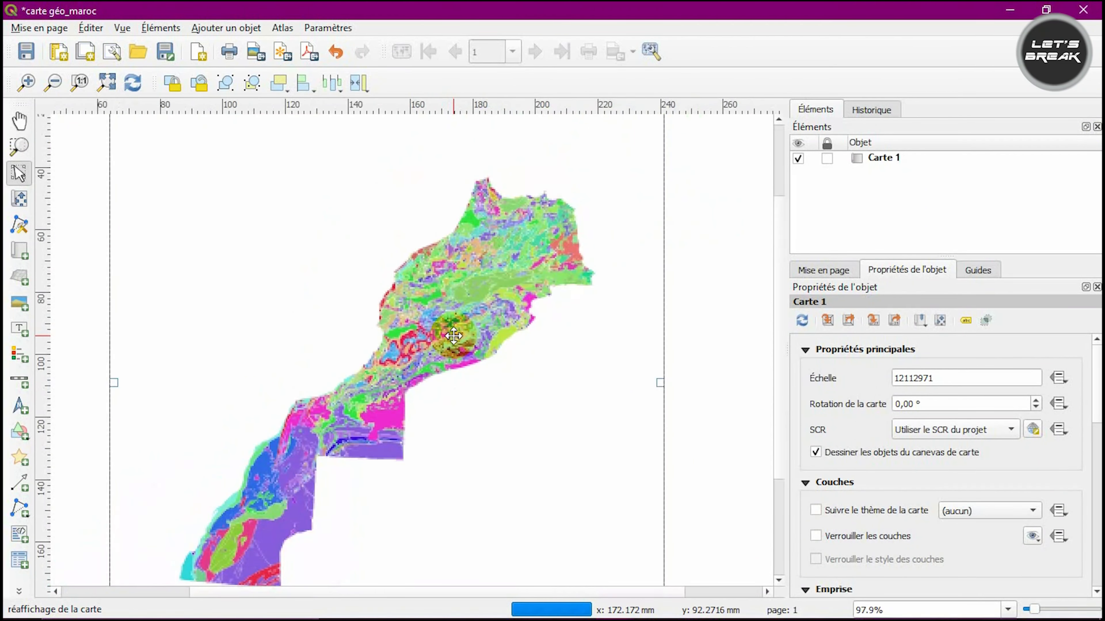
{"action": "scroll", "coordinate": [454, 336], "scroll_direction": "down", "scroll_amount": 1}
{"action": "left_click", "coordinate": [404, 264]}
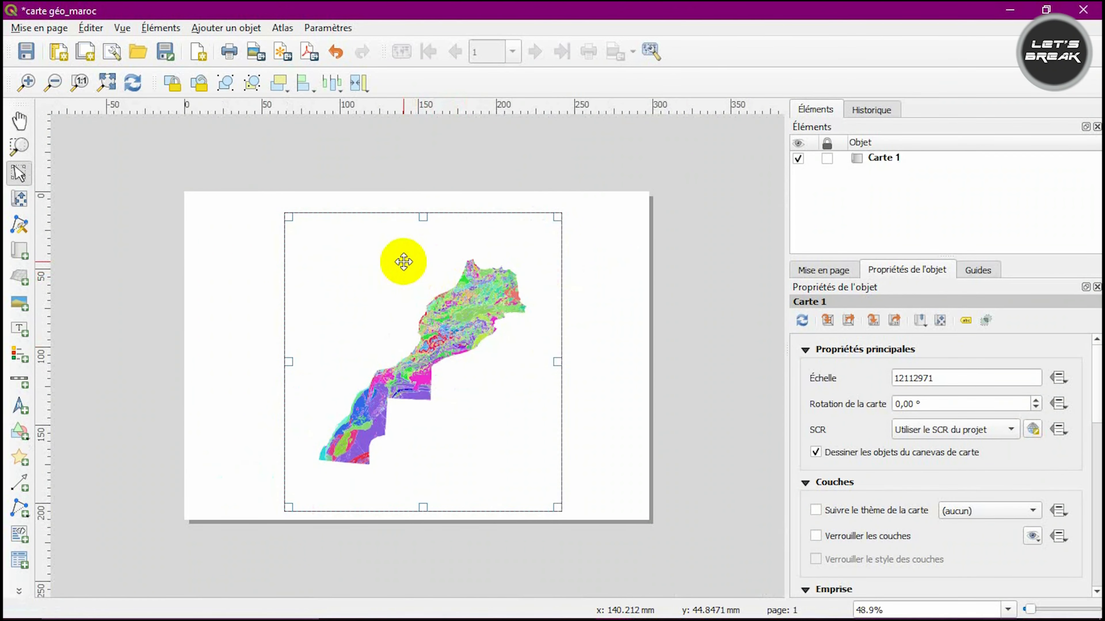
{"action": "left_click", "coordinate": [19, 251]}
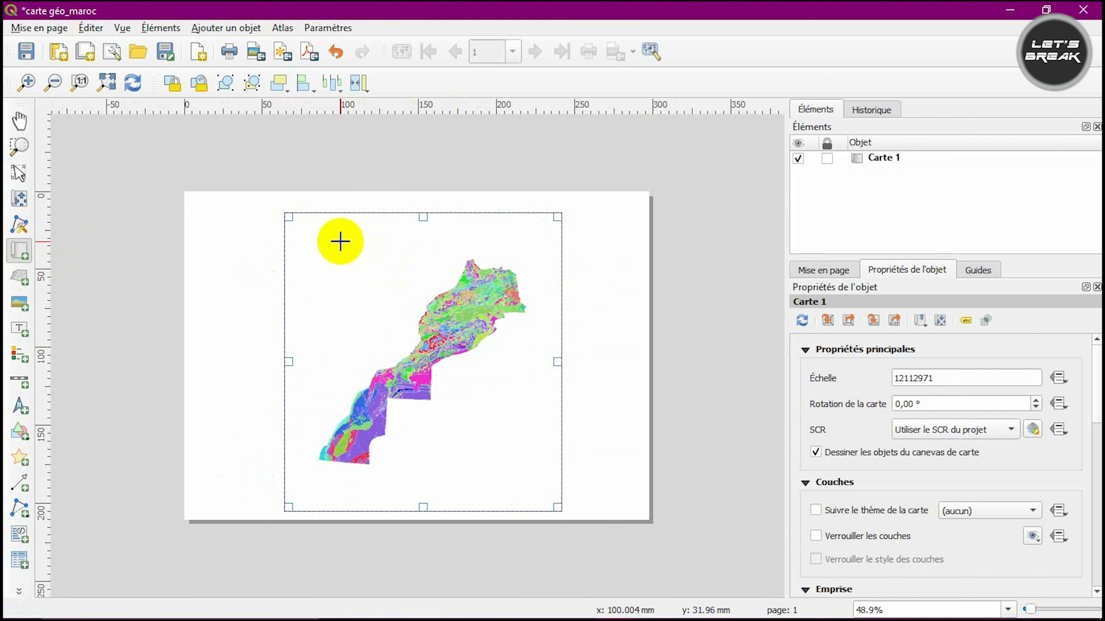
{"action": "left_click_drag", "start_coordinate": [315, 233], "coordinate": [539, 496]}
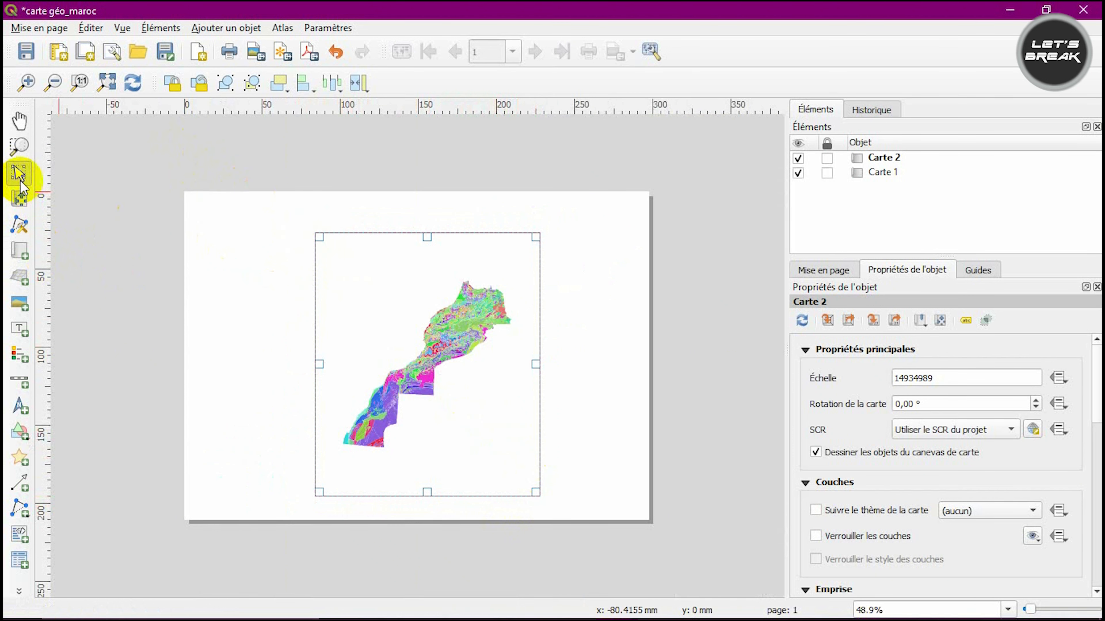
{"action": "left_click", "coordinate": [19, 251]}
{"action": "left_click_drag", "start_coordinate": [241, 192], "coordinate": [605, 522]}
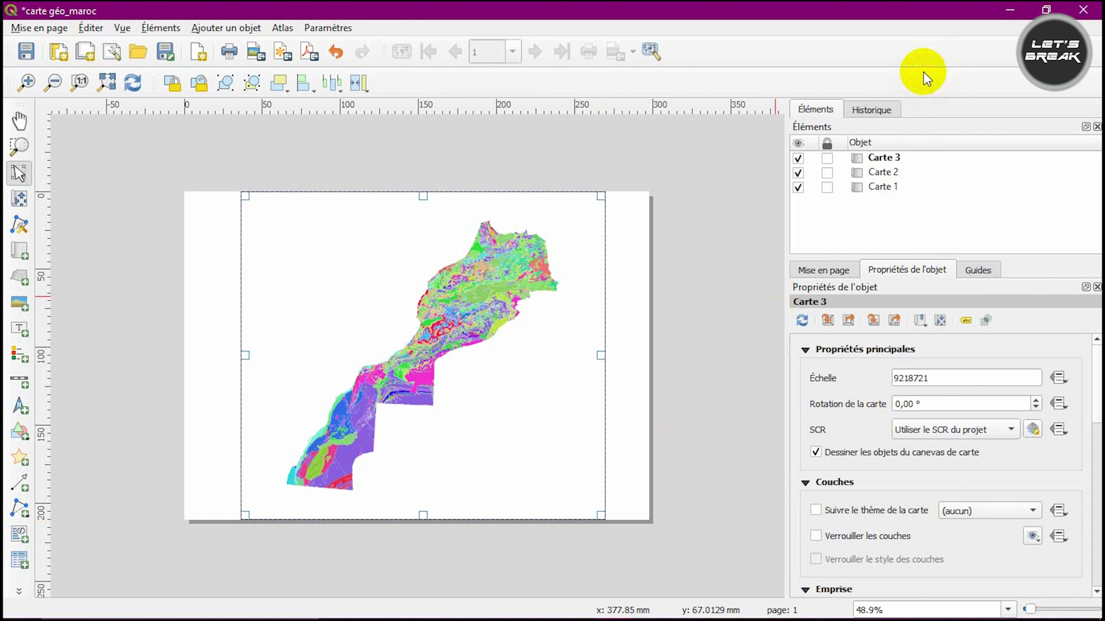
Close the layout manager in the main project window and return to the carte géo_maroc layout.
{"action": "left_click", "coordinate": [44, 30]}
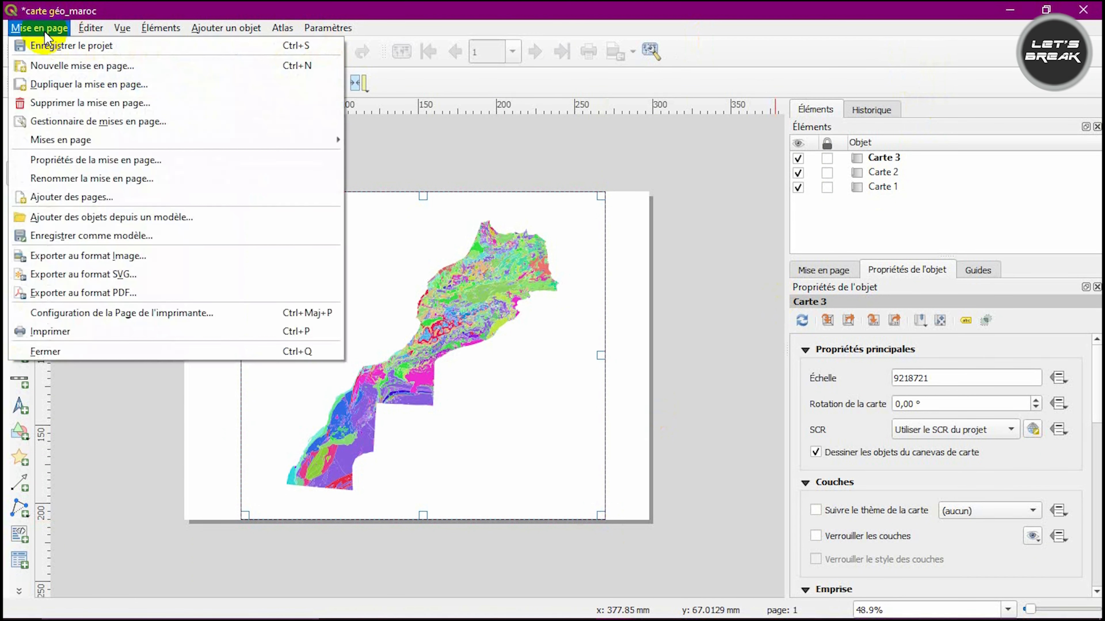
{"action": "left_click", "coordinate": [44, 29]}
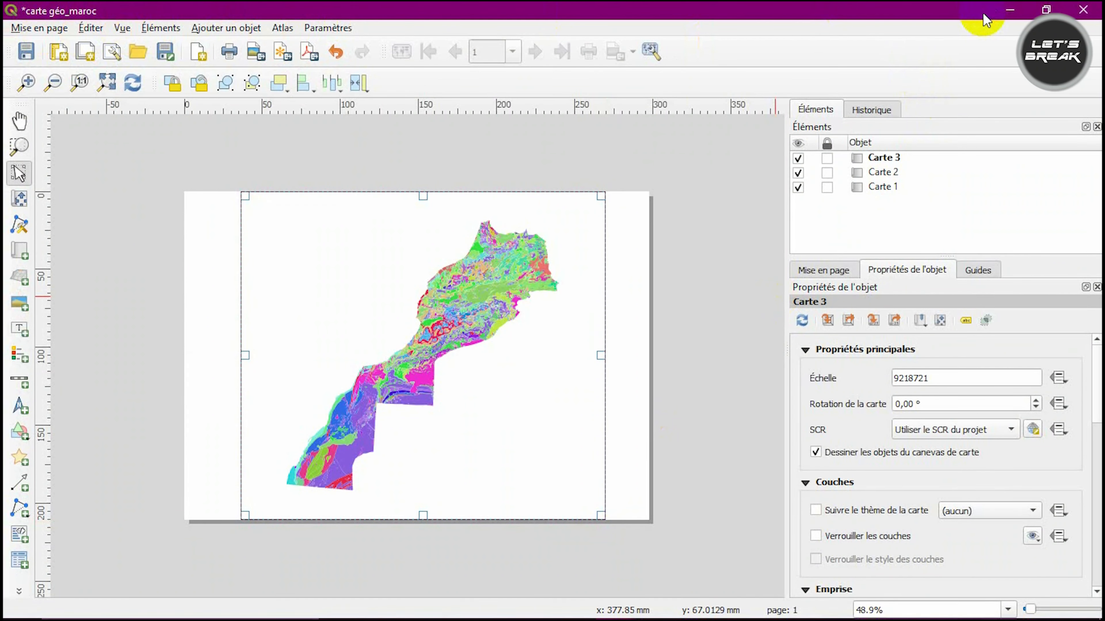
{"action": "left_click", "coordinate": [1009, 10]}
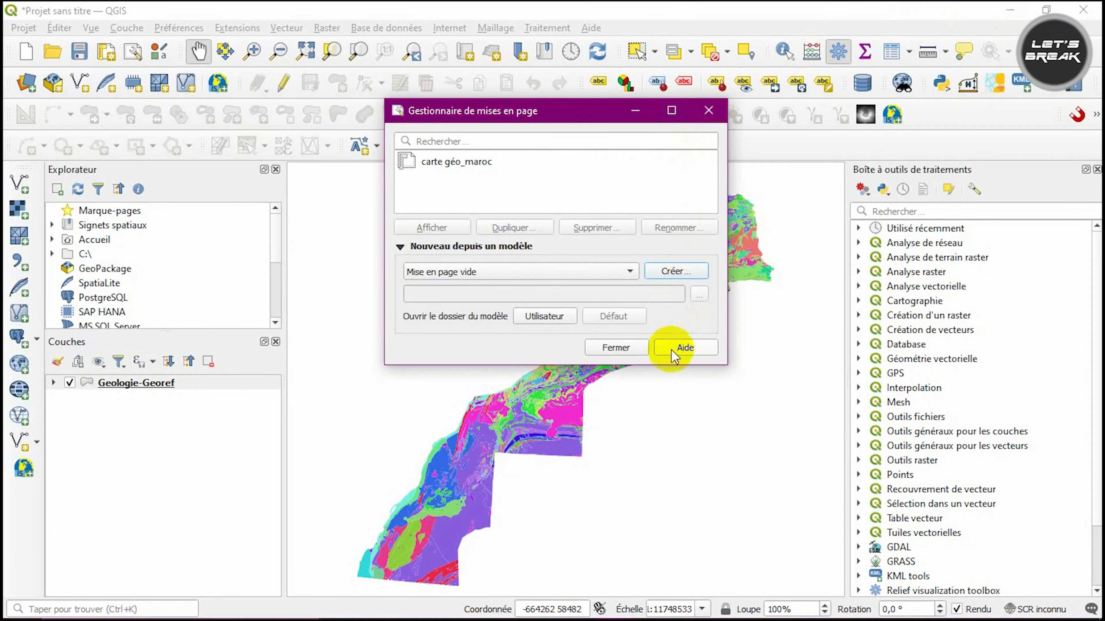
{"action": "left_click", "coordinate": [616, 347]}
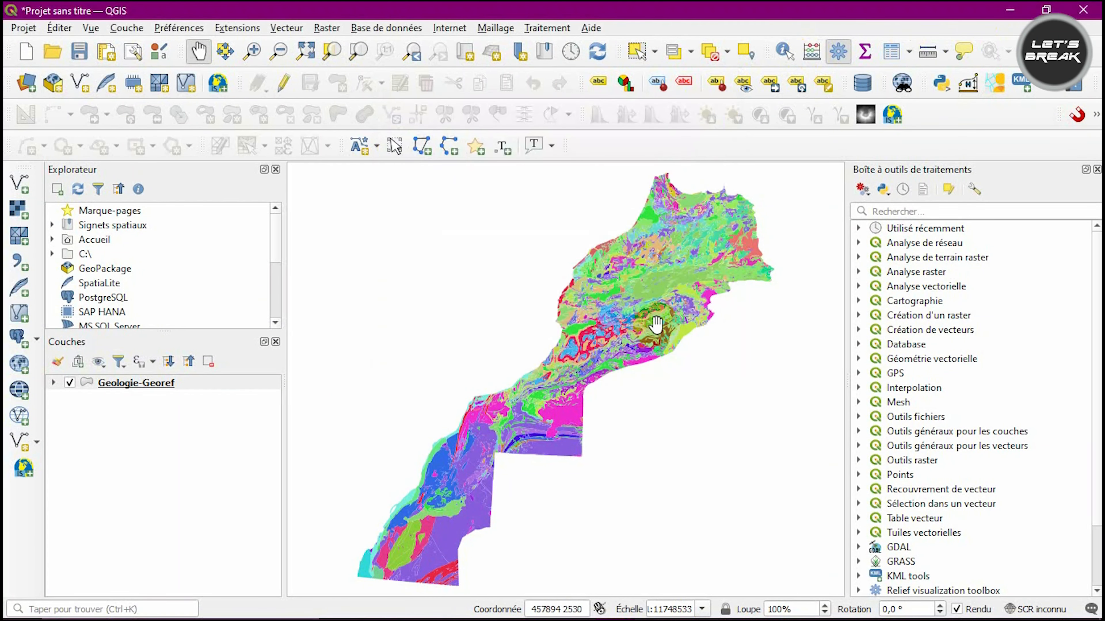
{"action": "scroll", "coordinate": [672, 281], "scroll_direction": "up", "scroll_amount": 1}
{"action": "scroll", "coordinate": [672, 281], "scroll_direction": "down", "scroll_amount": 1}
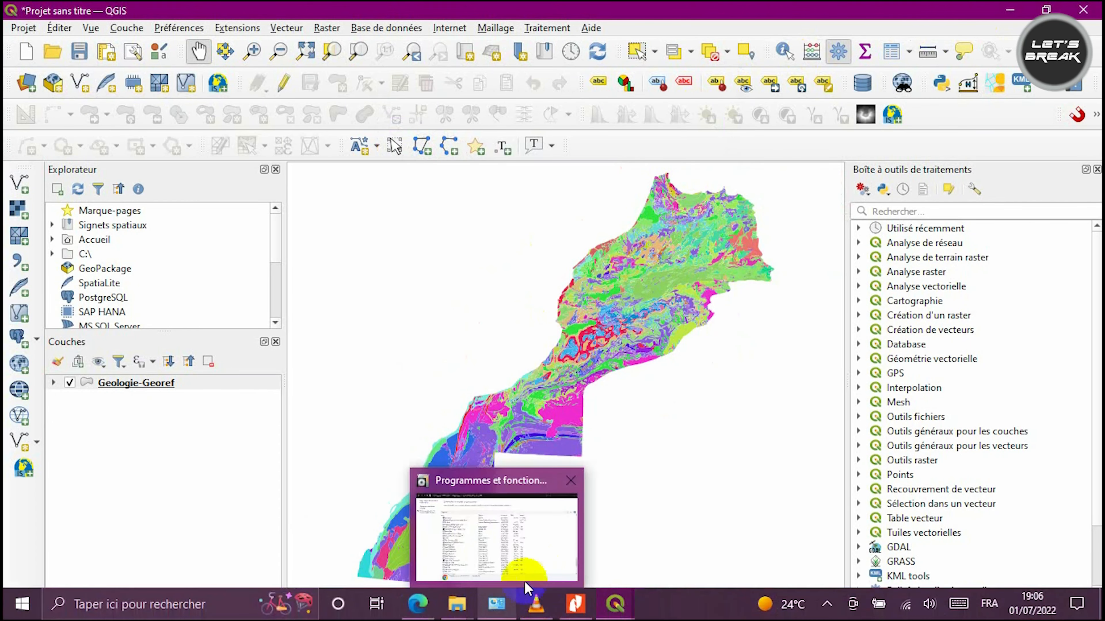
{"action": "mouse_move", "coordinate": [625, 601]}
{"action": "left_click", "coordinate": [700, 329]}
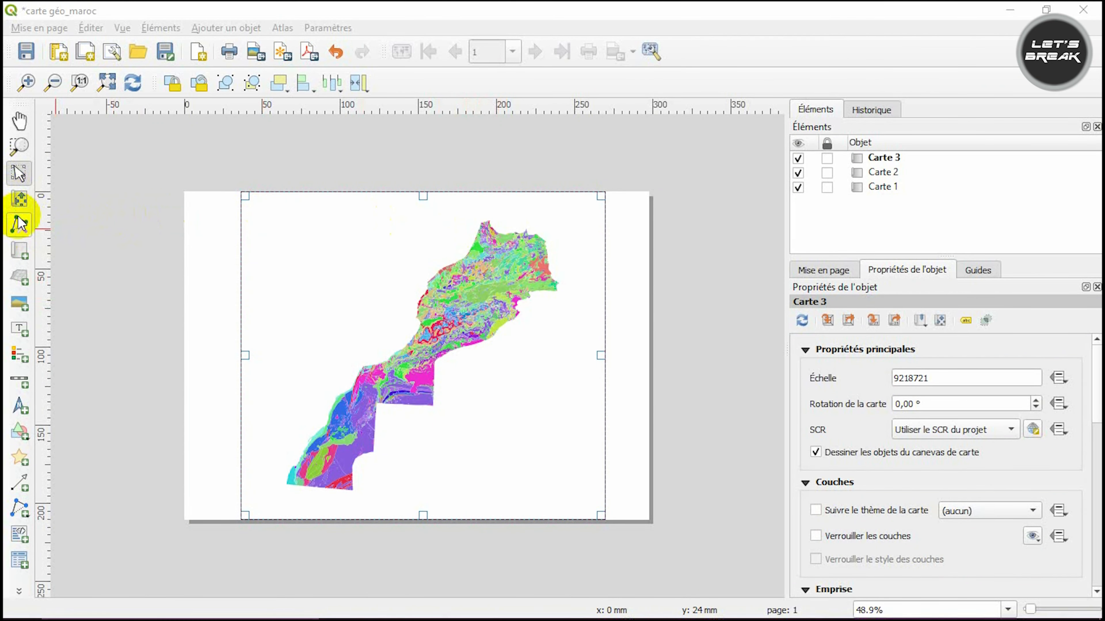
Add a label in the empty area left of the country's northern part with the text "carte géologique du Maroc".
{"action": "left_click", "coordinate": [20, 329]}
{"action": "left_click_drag", "start_coordinate": [258, 226], "coordinate": [360, 339]}
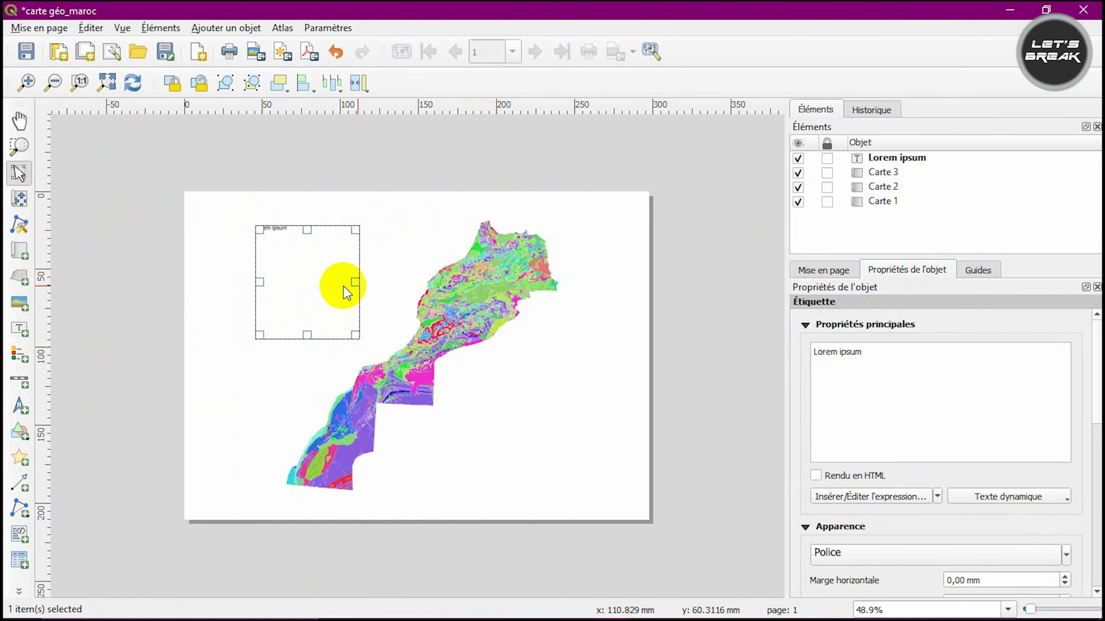
{"action": "triple_click", "coordinate": [873, 353]}
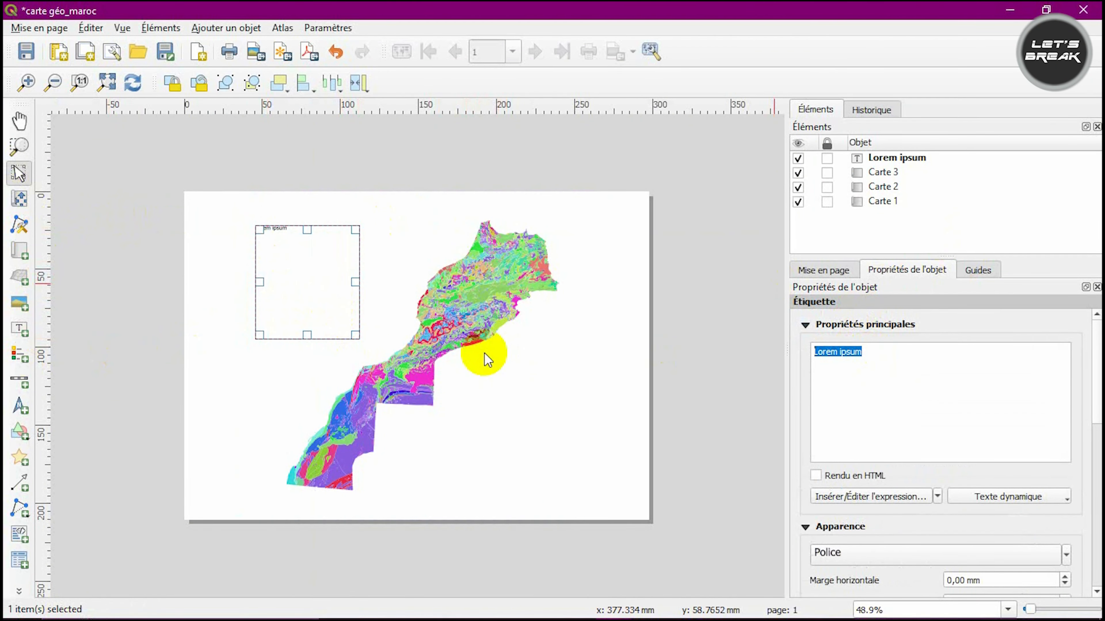
{"action": "type", "text": "C"}
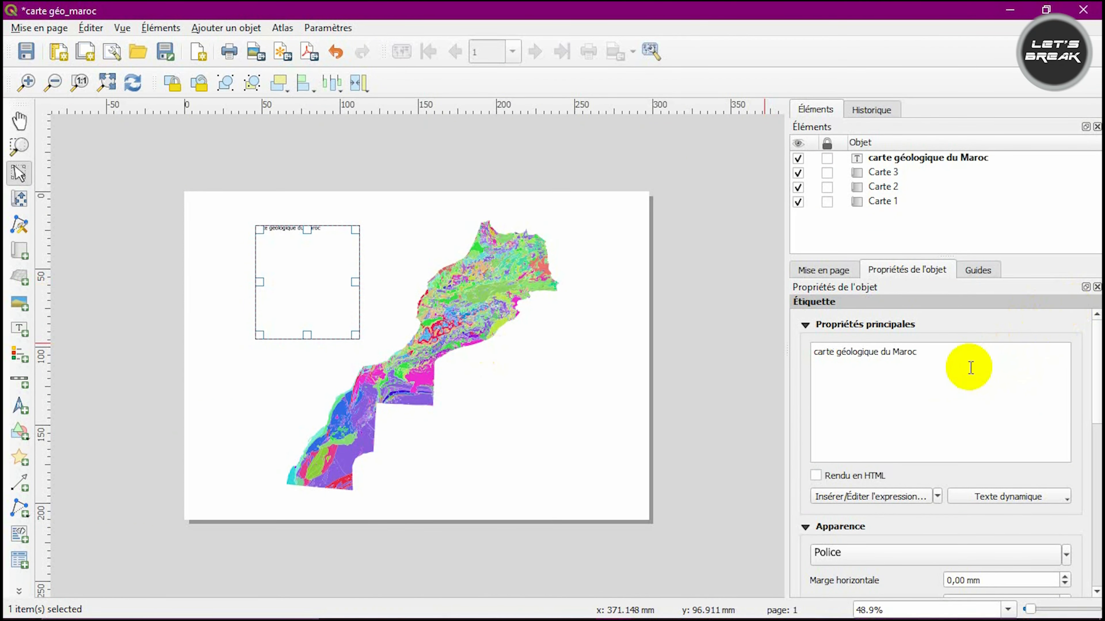
Set the horizontal margin of the title label to 2 mm.
{"action": "scroll", "coordinate": [953, 353], "scroll_direction": "down", "scroll_amount": 3}
{"action": "scroll", "coordinate": [953, 353], "scroll_direction": "down", "scroll_amount": 5}
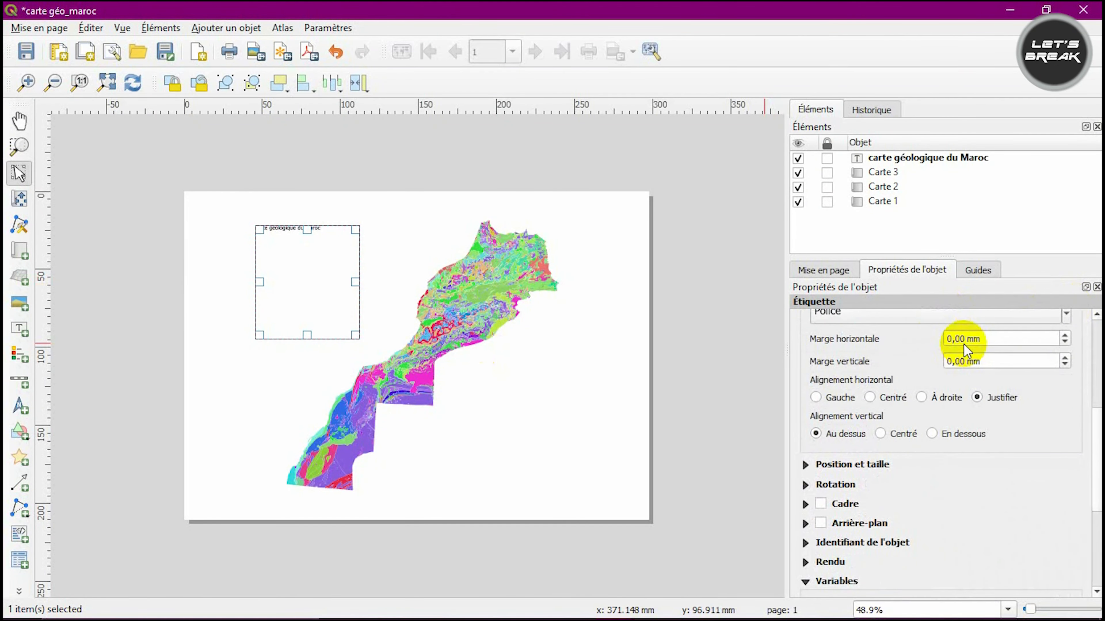
{"action": "scroll", "coordinate": [963, 343], "scroll_direction": "up", "scroll_amount": 1}
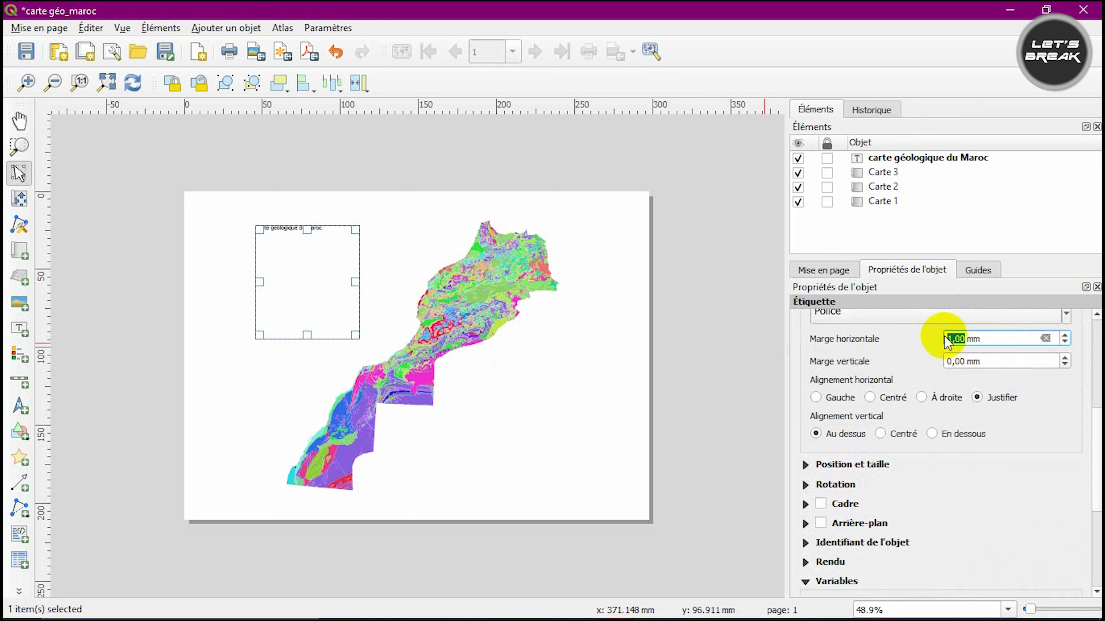
{"action": "scroll", "coordinate": [945, 340], "scroll_direction": "up", "scroll_amount": 1}
{"action": "scroll", "coordinate": [877, 340], "scroll_direction": "up", "scroll_amount": 2}
{"action": "scroll", "coordinate": [876, 335], "scroll_direction": "up", "scroll_amount": 3}
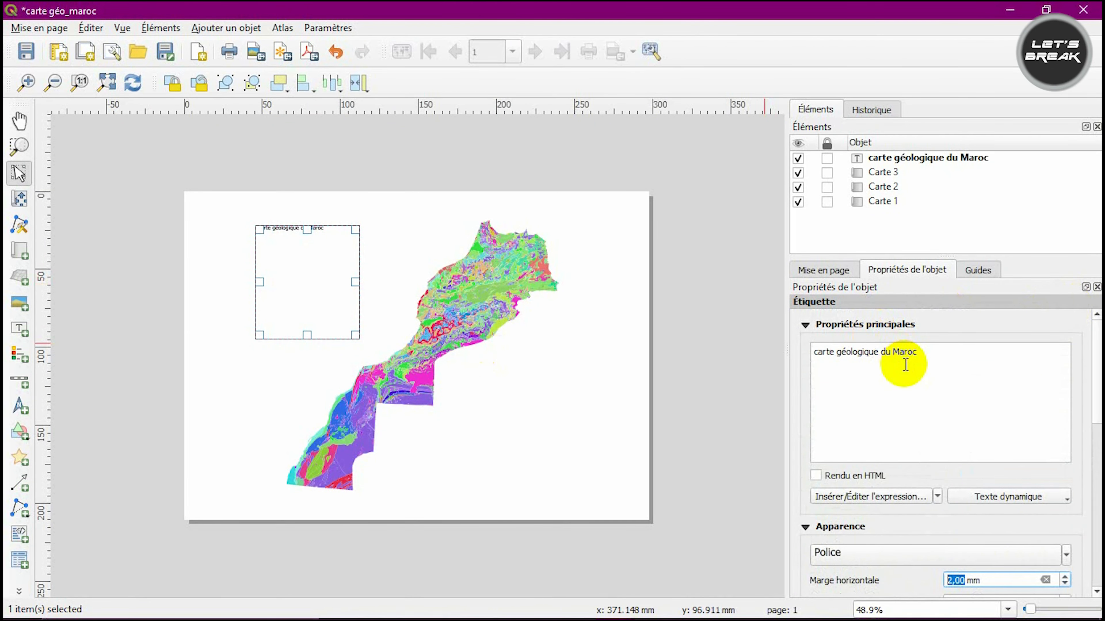
{"action": "scroll", "coordinate": [906, 367], "scroll_direction": "down", "scroll_amount": 3}
{"action": "scroll", "coordinate": [908, 373], "scroll_direction": "down", "scroll_amount": 5}
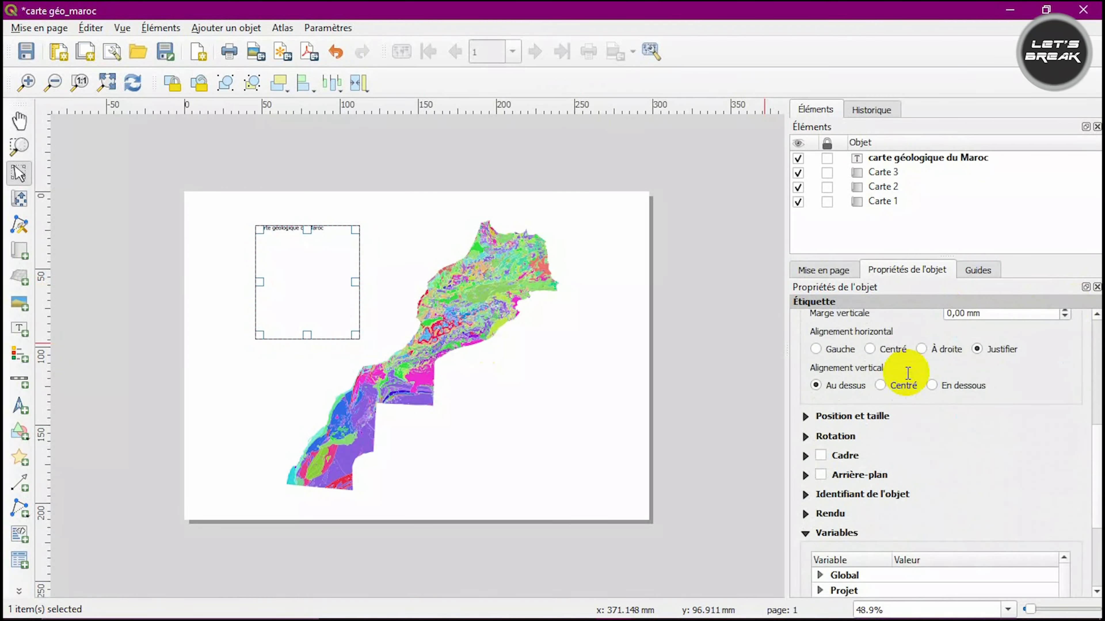
Open the title label's font settings and set the text size to 20 points.
{"action": "scroll", "coordinate": [908, 373], "scroll_direction": "up", "scroll_amount": 2}
{"action": "scroll", "coordinate": [907, 373], "scroll_direction": "up", "scroll_amount": 2}
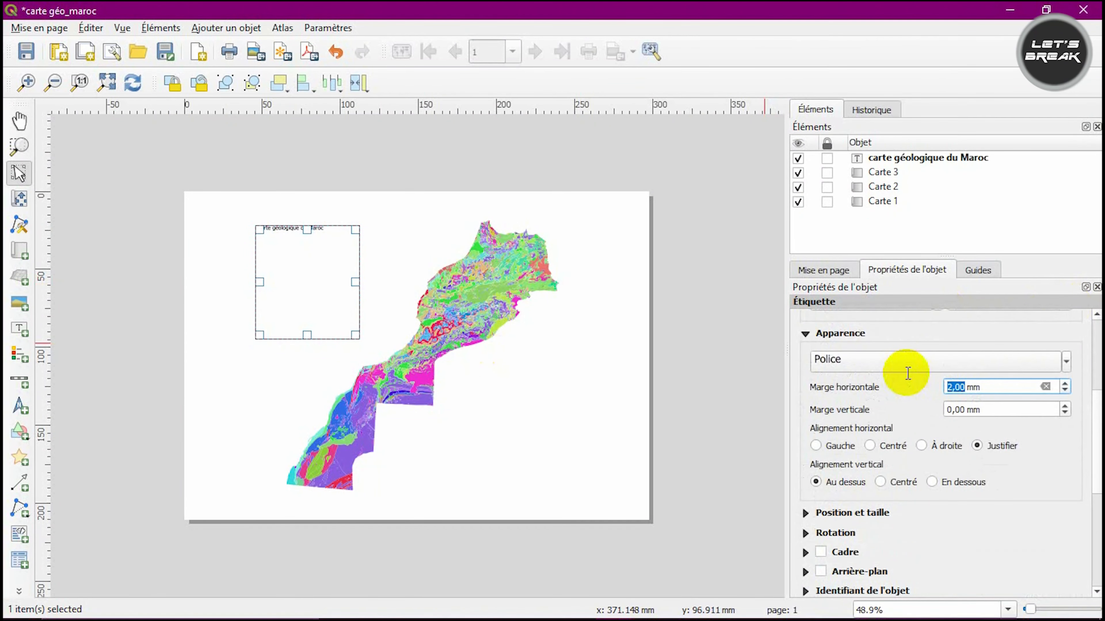
{"action": "left_click", "coordinate": [1066, 361]}
{"action": "left_click", "coordinate": [1066, 362]}
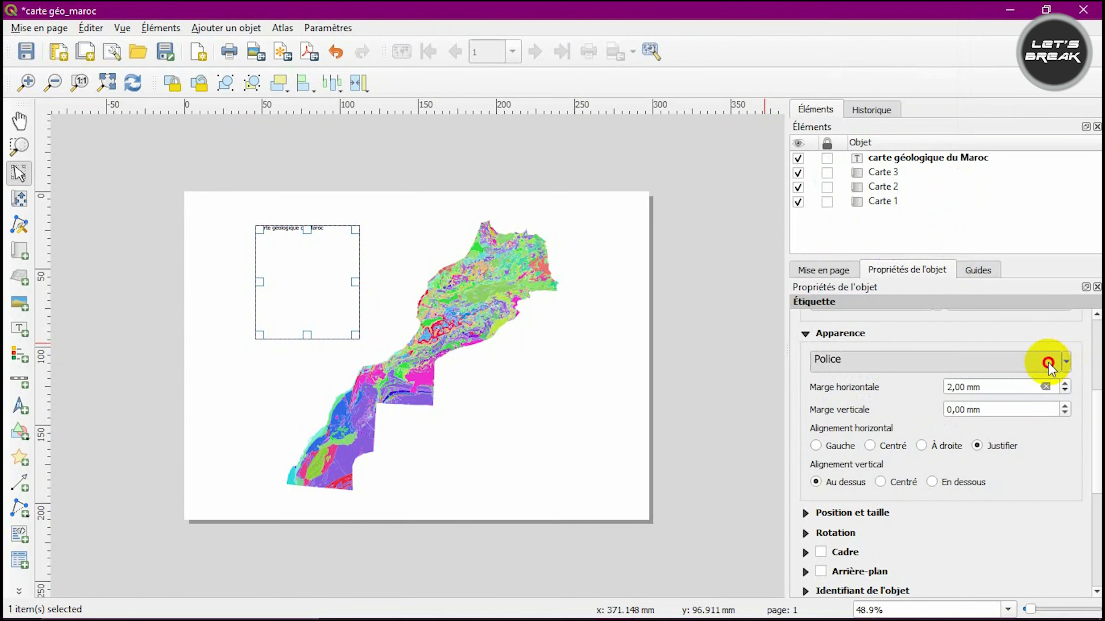
{"action": "left_click", "coordinate": [1049, 367]}
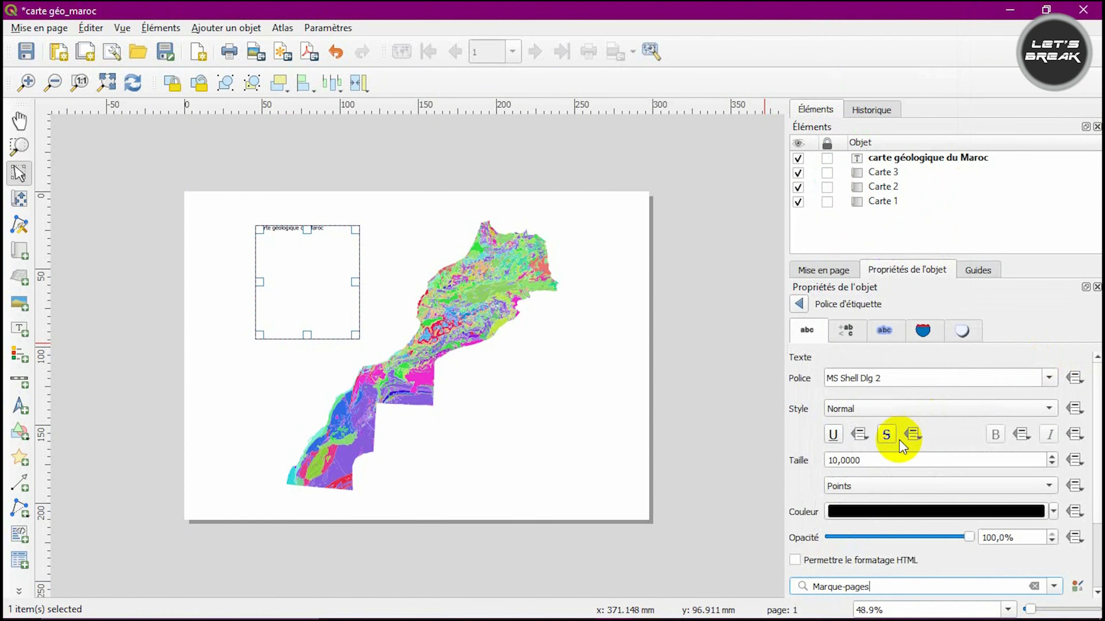
{"action": "left_click", "coordinate": [1050, 457]}
{"action": "left_click", "coordinate": [1051, 457]}
{"action": "left_click", "coordinate": [1051, 457]}
{"action": "left_click", "coordinate": [1050, 457]}
{"action": "left_click", "coordinate": [1050, 457]}
{"action": "left_click", "coordinate": [1051, 457]}
{"action": "left_click", "coordinate": [1051, 457]}
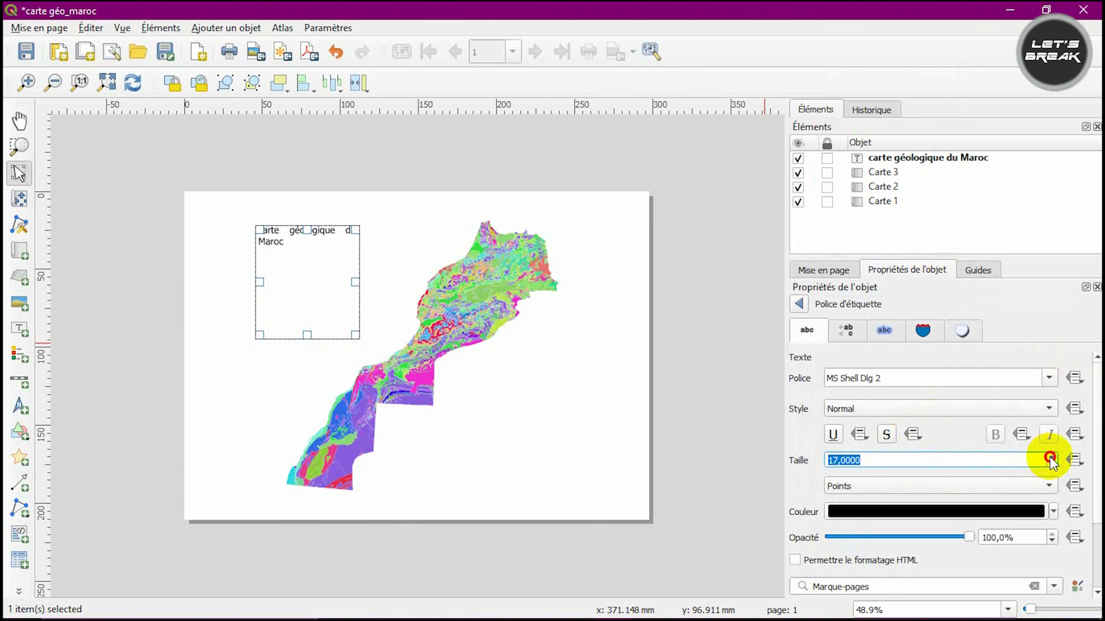
{"action": "left_click", "coordinate": [1050, 457]}
{"action": "left_click", "coordinate": [1051, 457]}
{"action": "left_click", "coordinate": [1051, 457]}
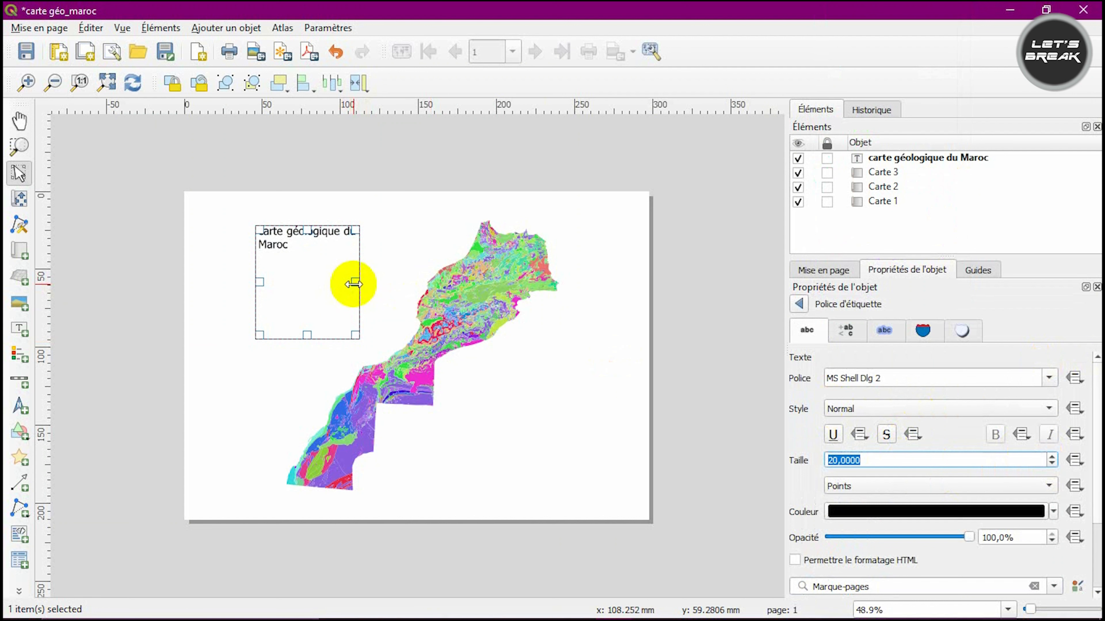
Widen the title label so its text fits on one line and move it up to the page's upper right corner.
{"action": "left_click_drag", "start_coordinate": [354, 282], "coordinate": [560, 282]}
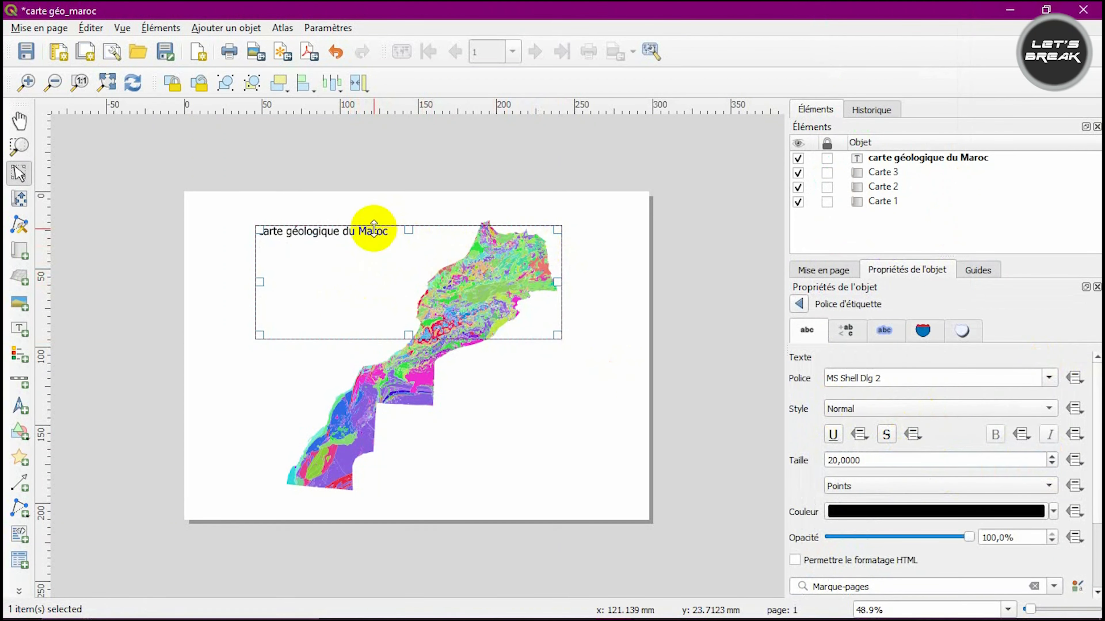
{"action": "left_click_drag", "start_coordinate": [360, 235], "coordinate": [437, 215]}
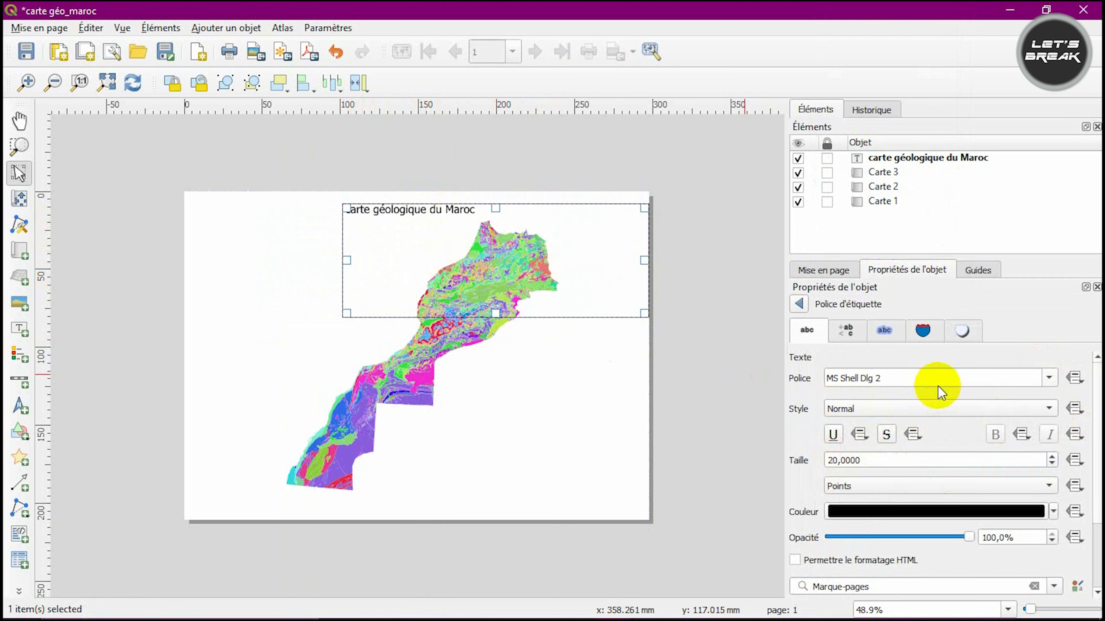
Set the title's font style to Gras and extend the label box slightly outward at its lower left corner.
{"action": "left_click", "coordinate": [944, 407]}
{"action": "left_click", "coordinate": [900, 425]}
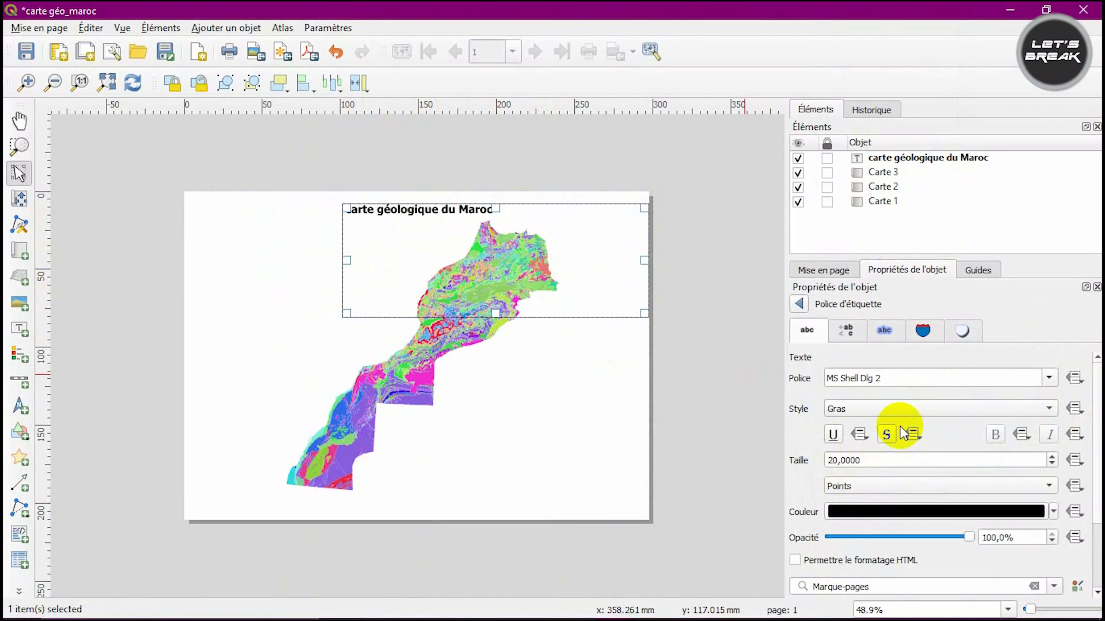
{"action": "left_click_drag", "start_coordinate": [346, 313], "coordinate": [314, 327]}
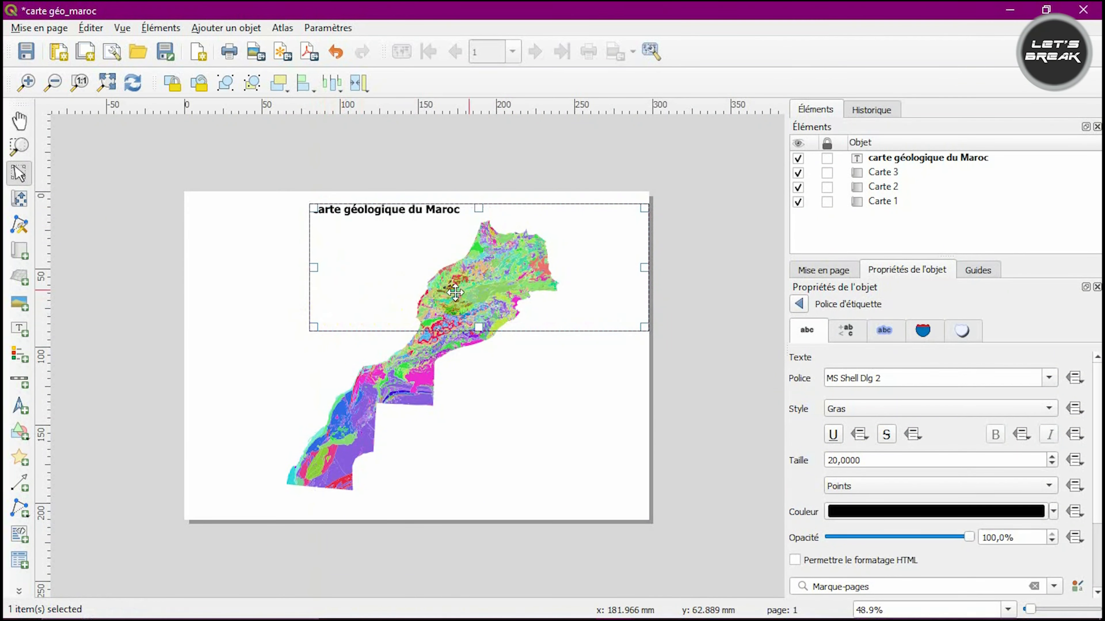
Set the title's text size to 26 points and deselect the label.
{"action": "left_click", "coordinate": [1053, 457]}
{"action": "left_click", "coordinate": [1053, 457]}
{"action": "left_click", "coordinate": [1053, 456]}
{"action": "left_click", "coordinate": [1053, 456]}
{"action": "left_click", "coordinate": [1053, 456]}
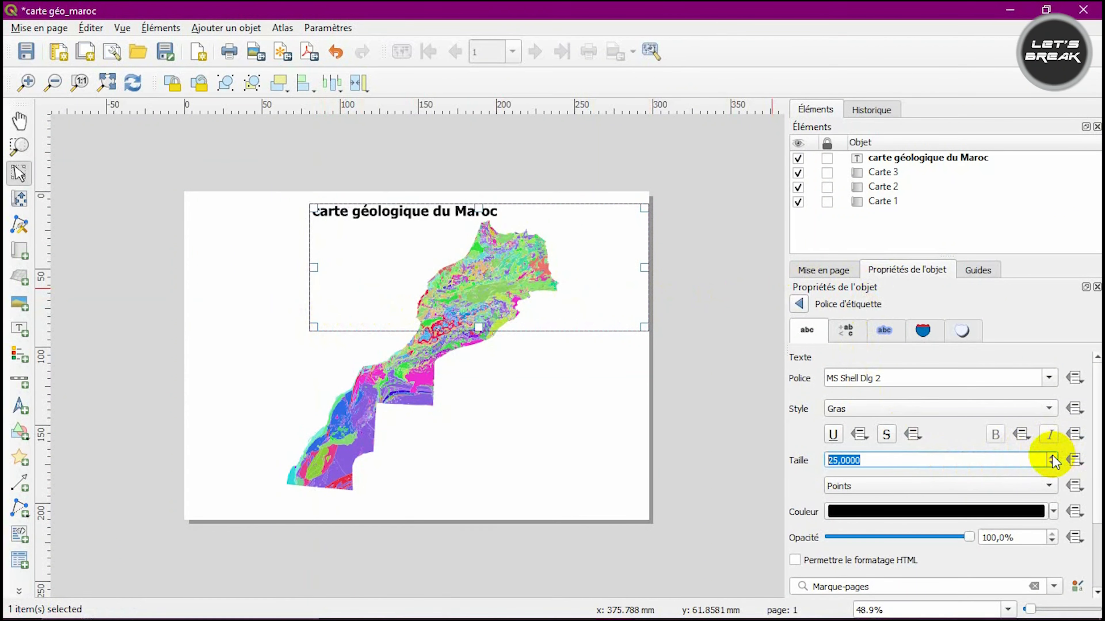
{"action": "left_click", "coordinate": [1052, 456]}
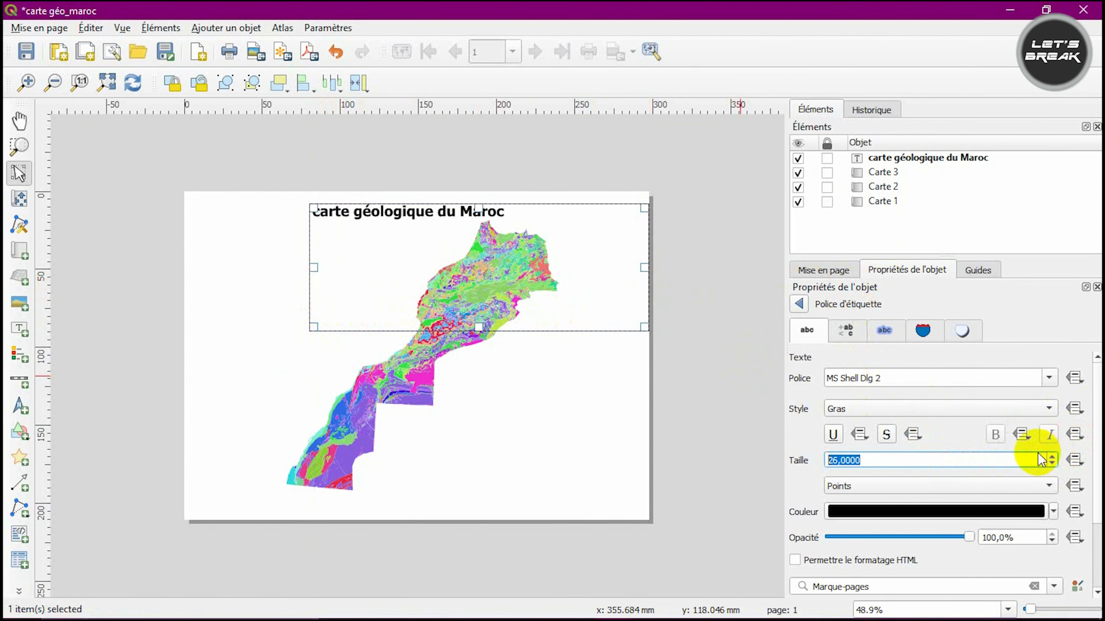
{"action": "left_click", "coordinate": [501, 453]}
{"action": "left_click", "coordinate": [194, 341]}
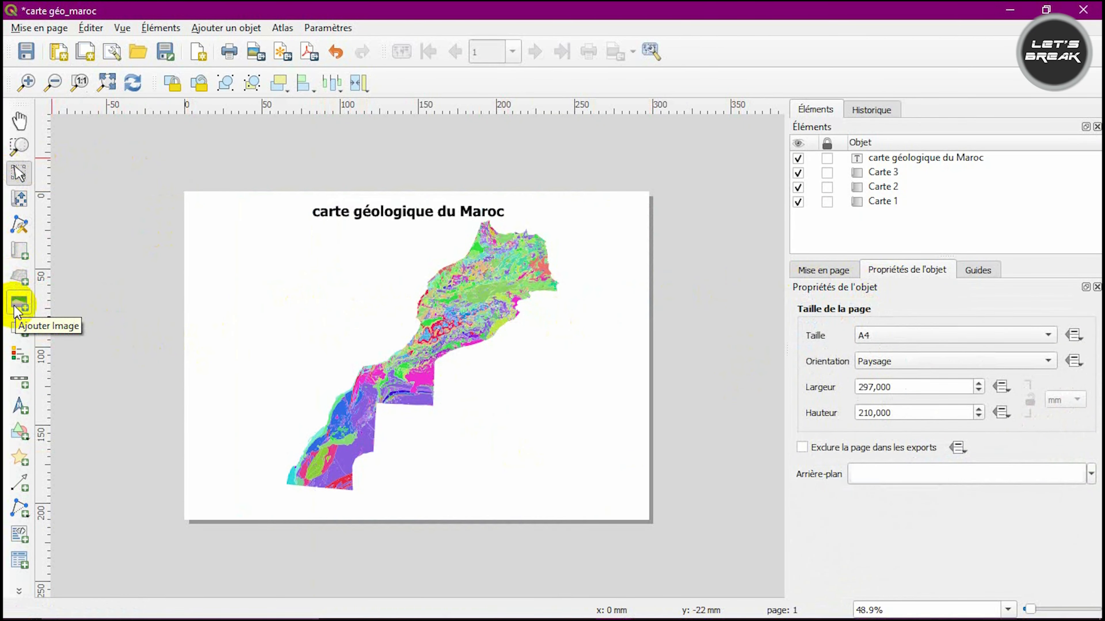
Add a legend in a tall frame along the left side of the page, beside the map of Morocco.
{"action": "left_click", "coordinate": [19, 352]}
{"action": "left_click_drag", "start_coordinate": [200, 234], "coordinate": [333, 506]}
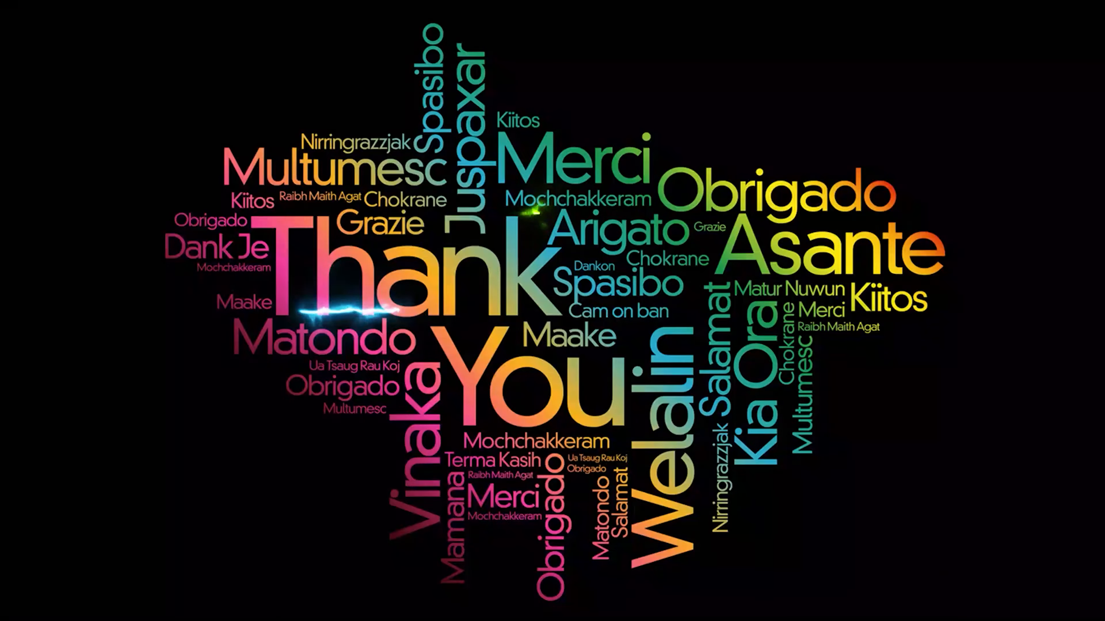